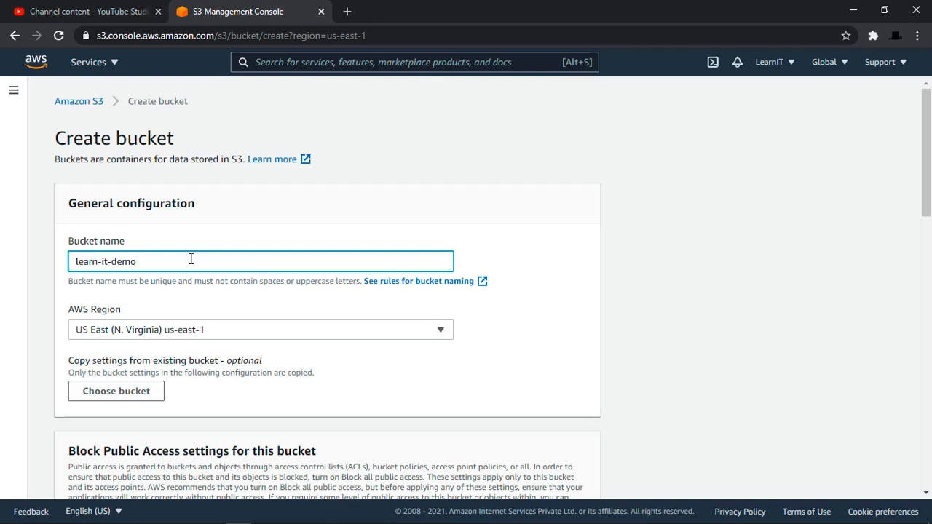
Complete the new bucket's name as learn-it-demo-bucket and keep the region US East (N. Virginia) us-east-1.
text(bucket)
click(264, 337)
click(263, 337)
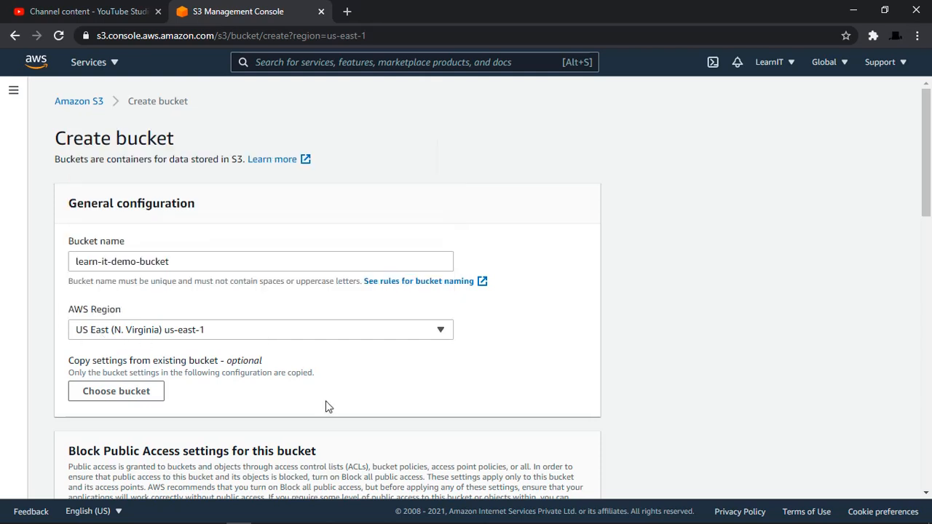
Review the Block Public Access settings, switching Block all public access off and on again.
scroll(509, 364, down, 3)
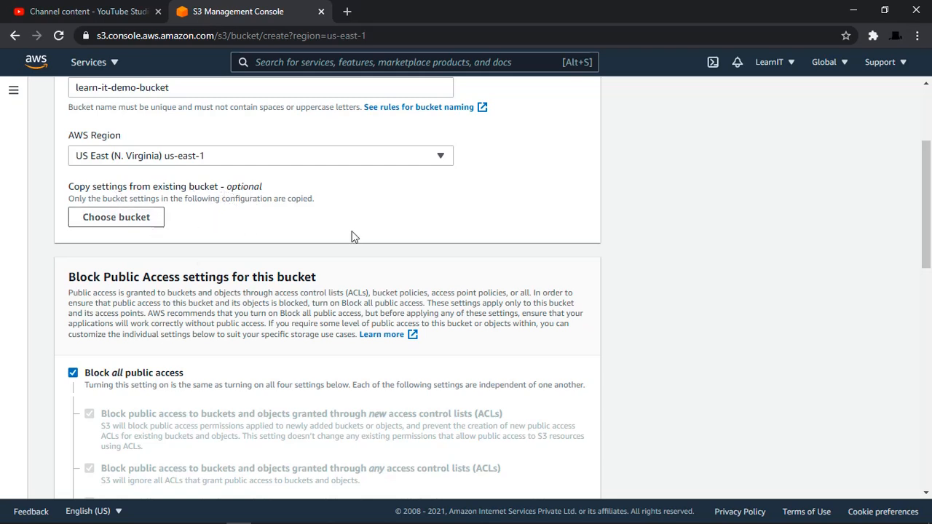
drag(930, 207, 930, 251)
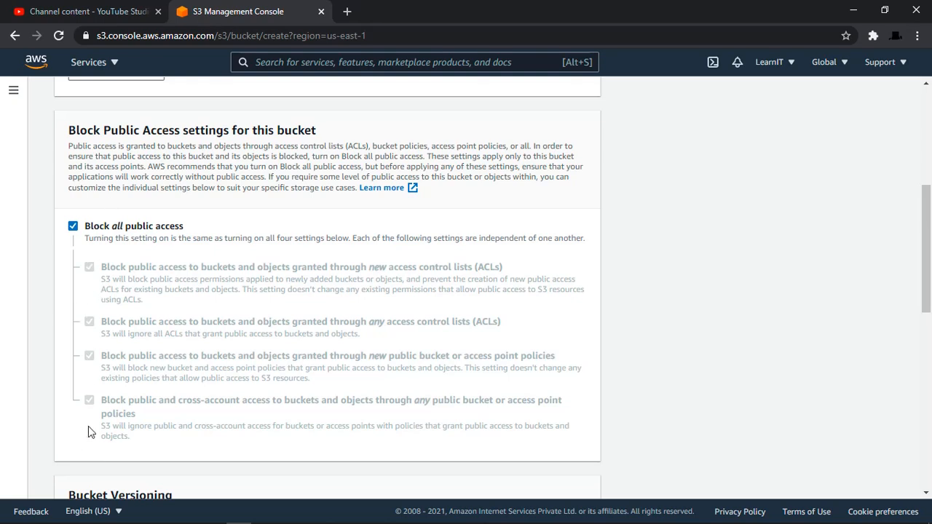
drag(927, 244, 927, 256)
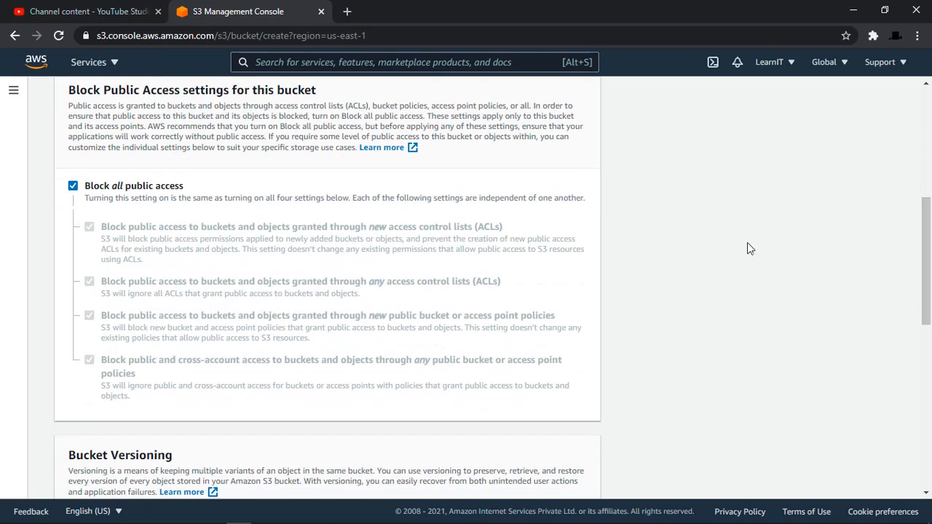
click(72, 187)
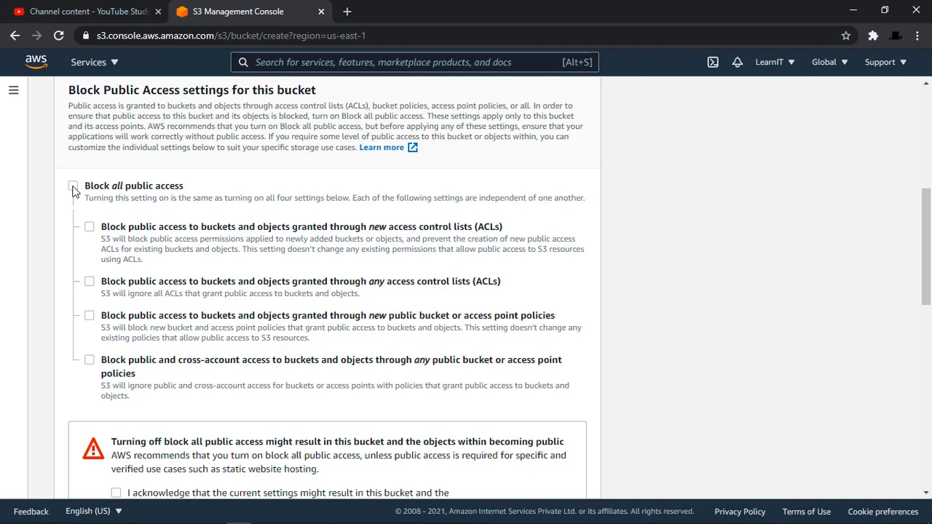
click(73, 186)
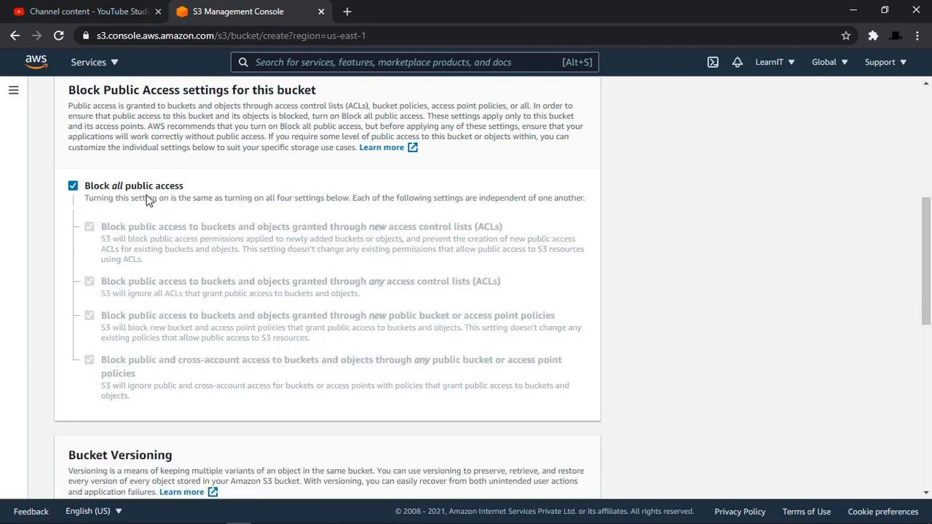
drag(218, 185, 77, 177)
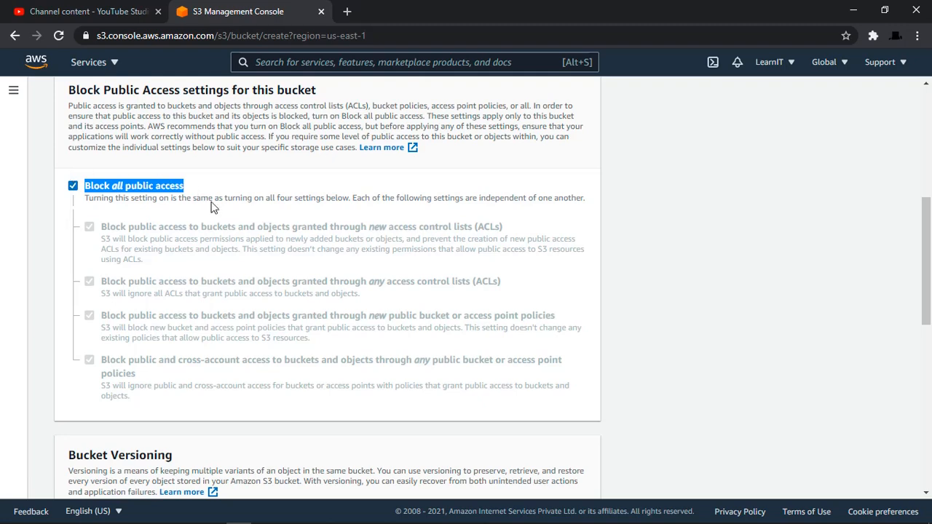
Try enabling Bucket Versioning and set it back to Disable.
drag(928, 244, 929, 342)
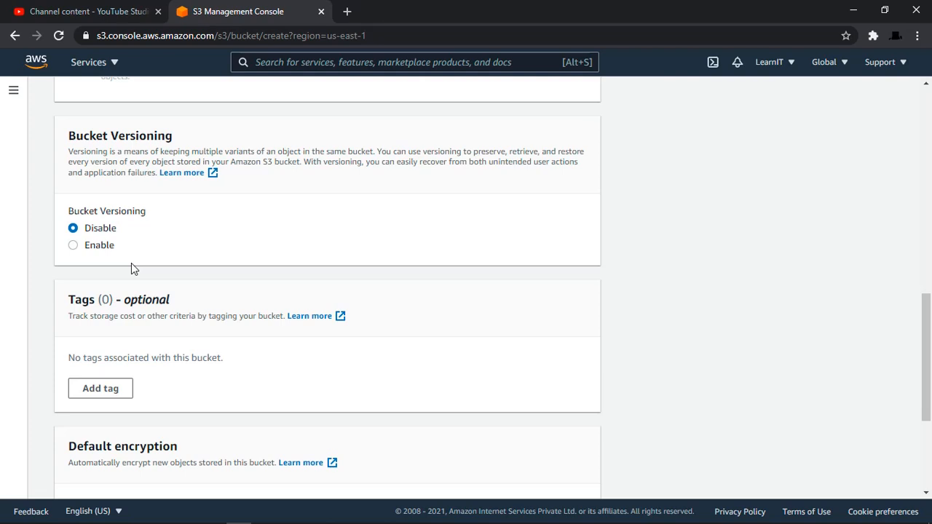
click(73, 246)
click(74, 228)
Add a tag to the bucket with the key project_name and the value learnit.
drag(928, 330, 929, 377)
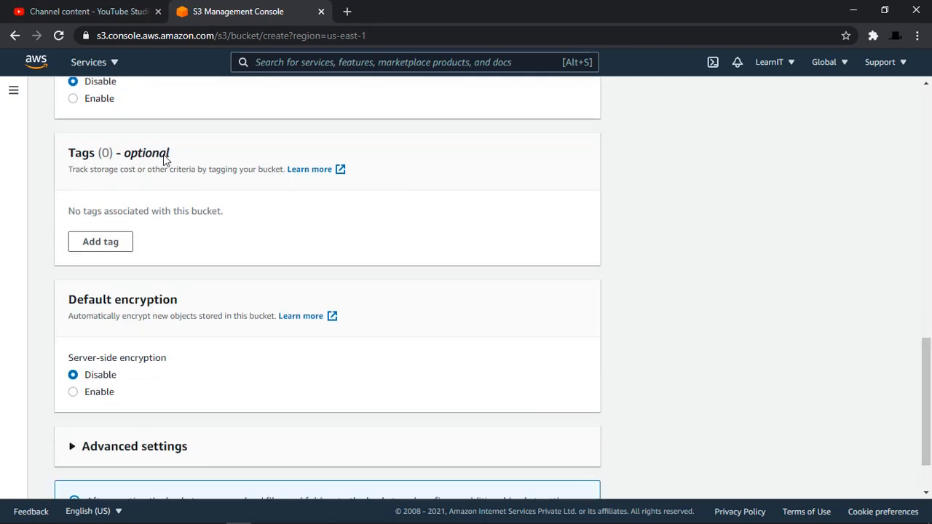
click(102, 246)
click(119, 231)
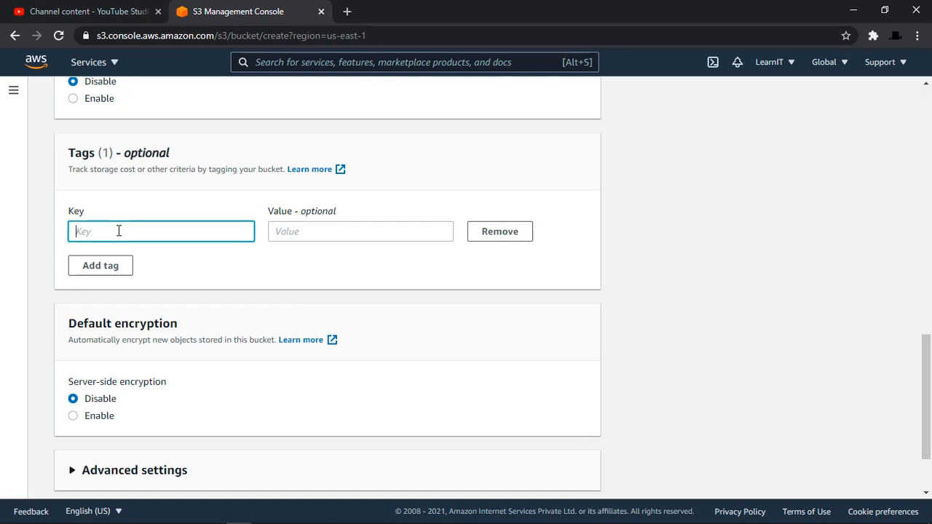
text(project_name)
click(305, 232)
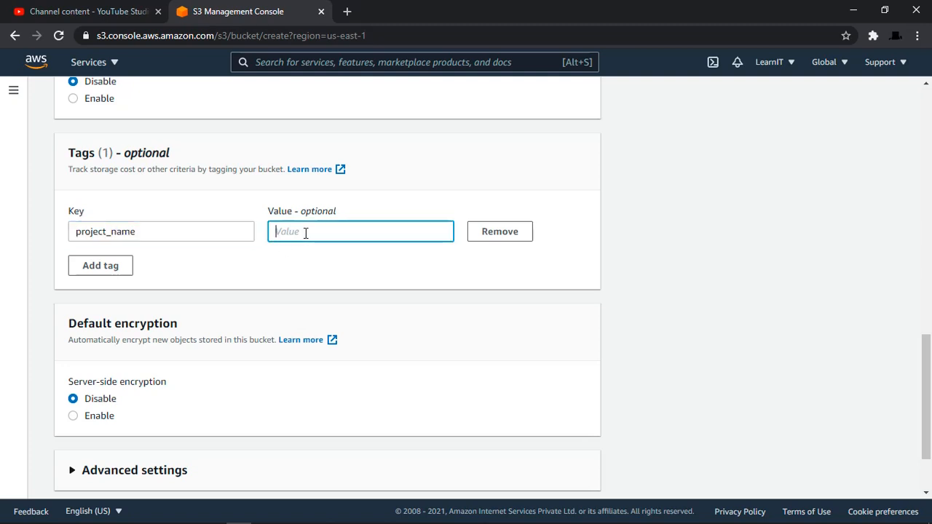
text(learnit)
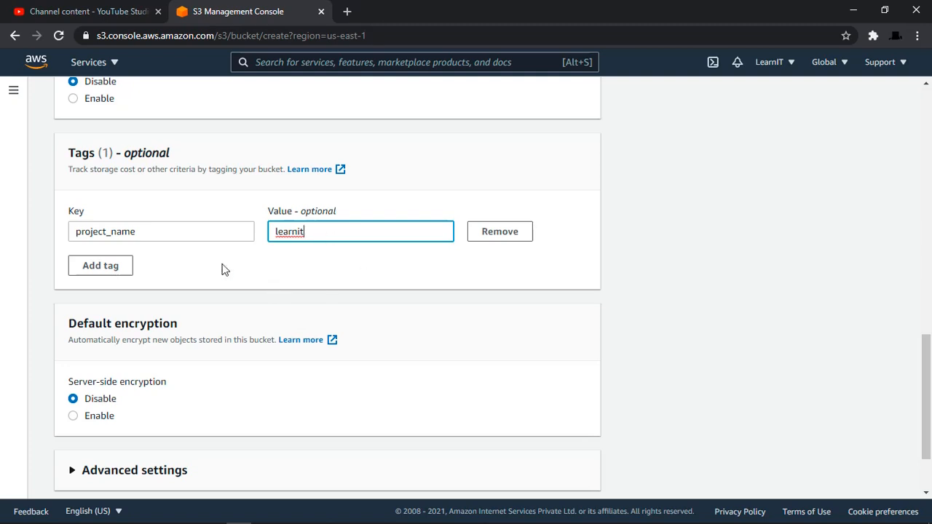
click(41, 326)
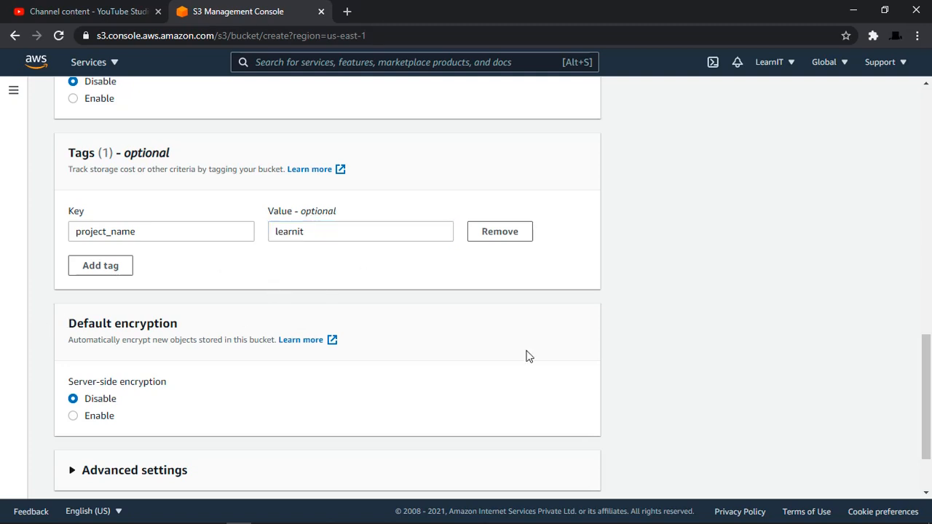
Try server-side encryption with the SSE-KMS and SSE-S3 key types and set it back to Disable.
scroll(528, 356, down, 2)
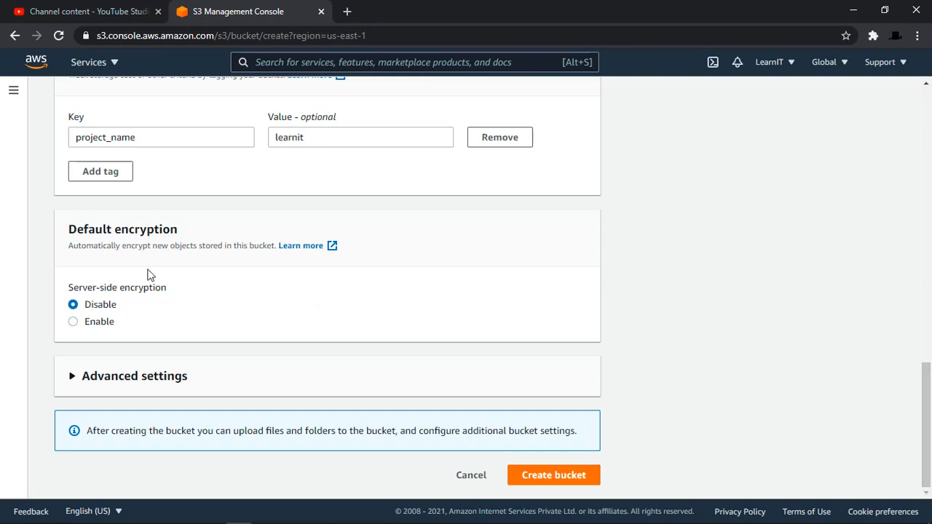
click(73, 322)
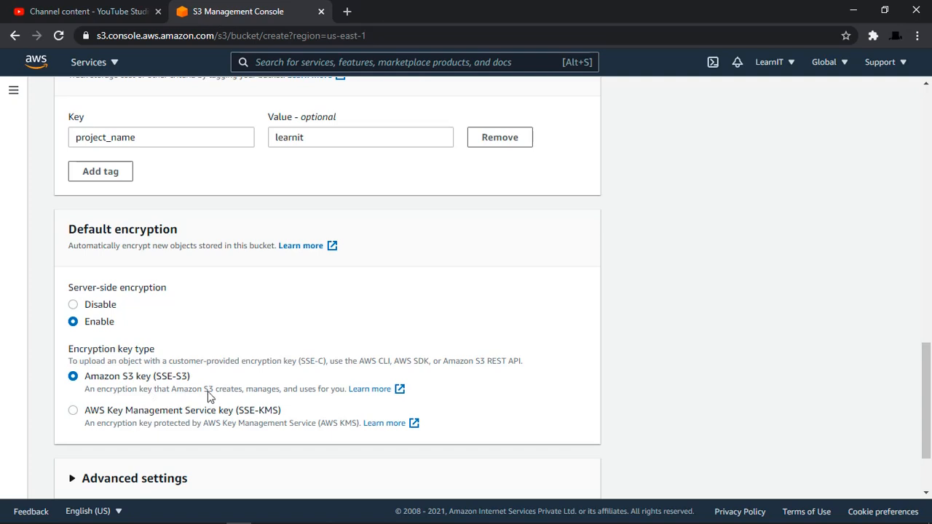
click(73, 412)
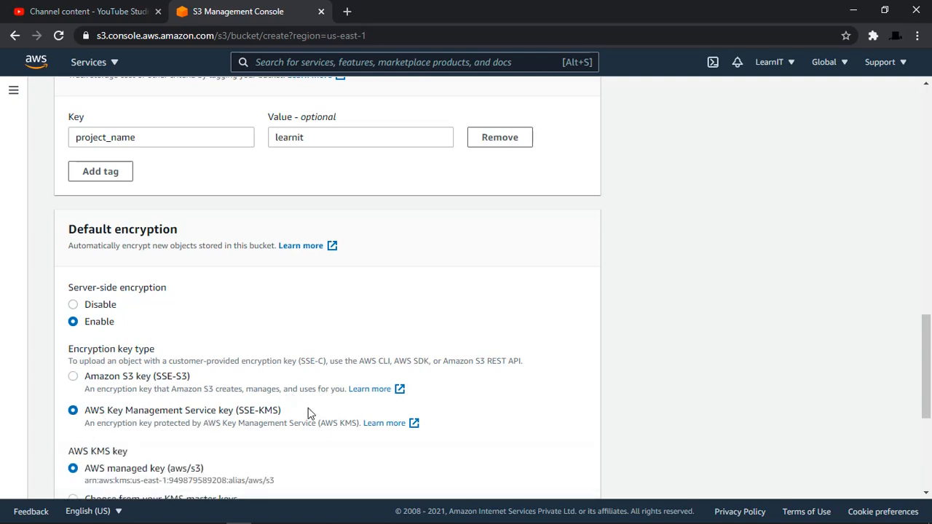
scroll(758, 385, down, 2)
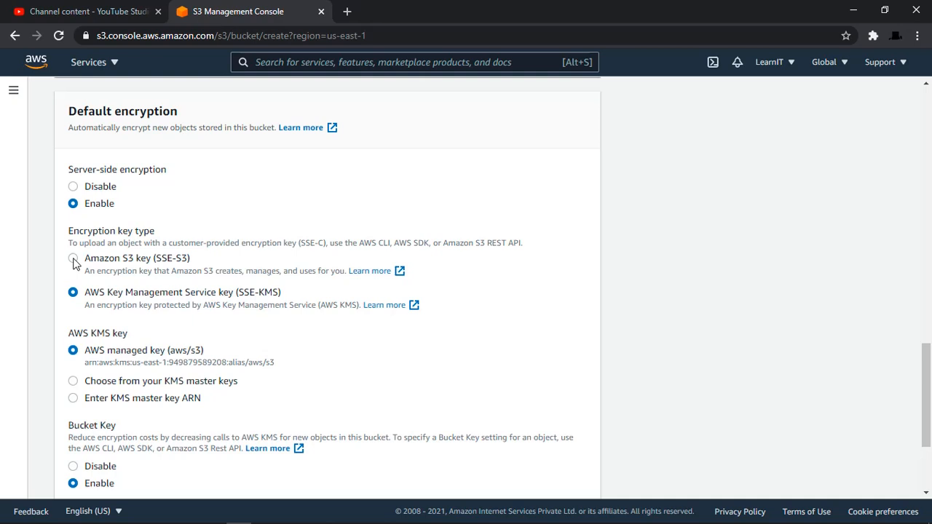
click(73, 260)
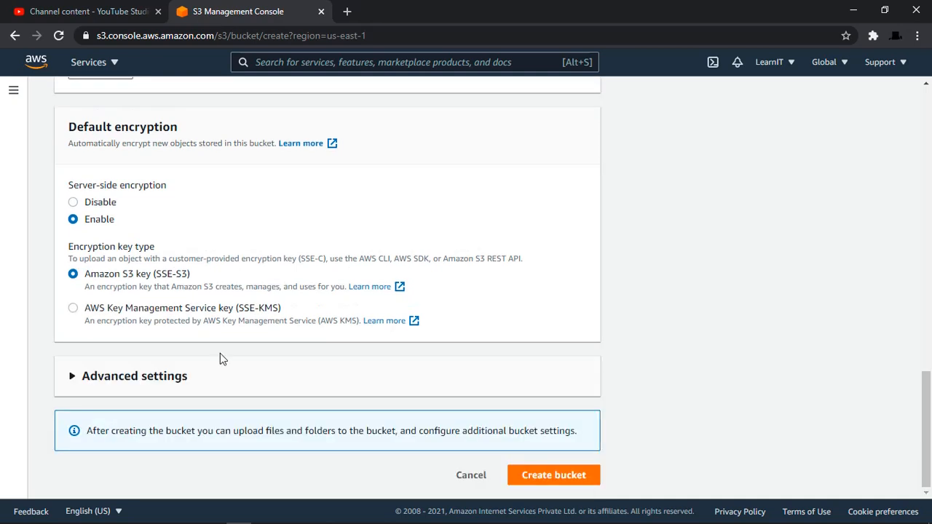
click(73, 202)
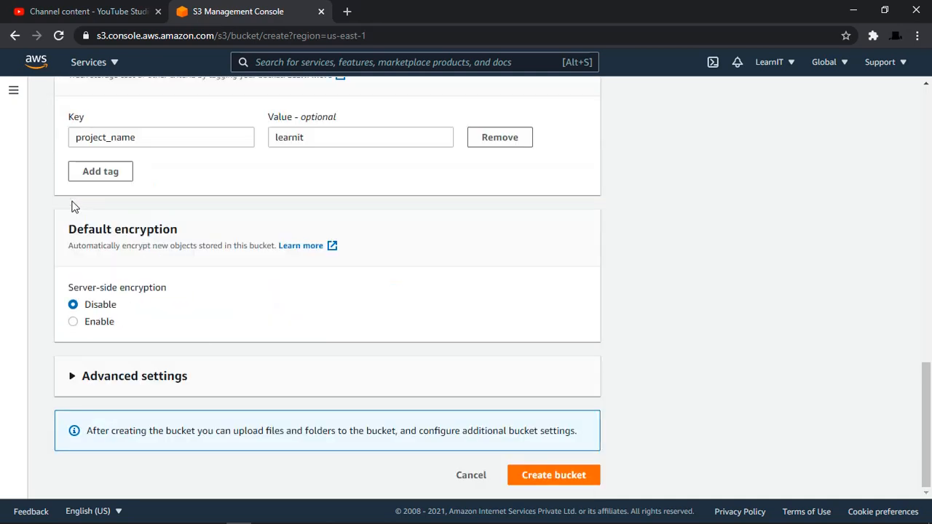
Expand the advanced settings, try enabling Object Lock, and set it back to Disable.
click(68, 379)
drag(929, 364, 930, 410)
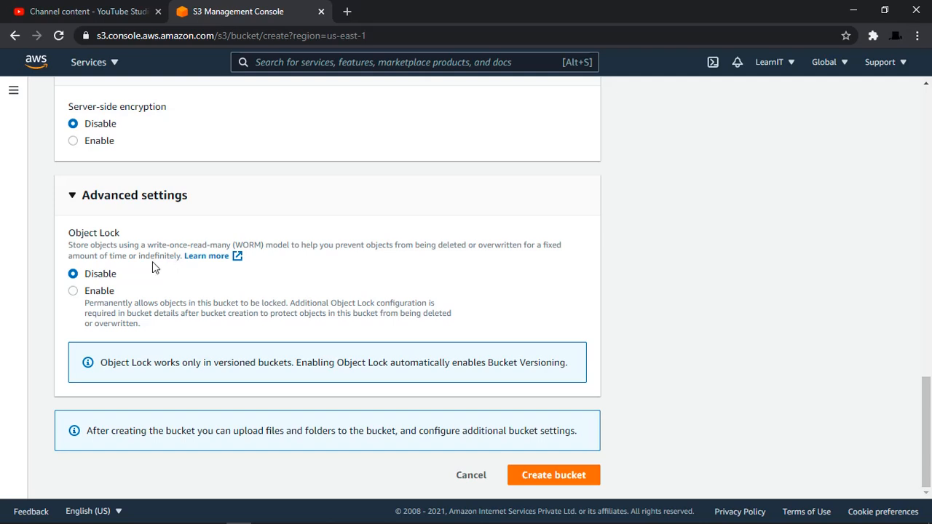
click(74, 292)
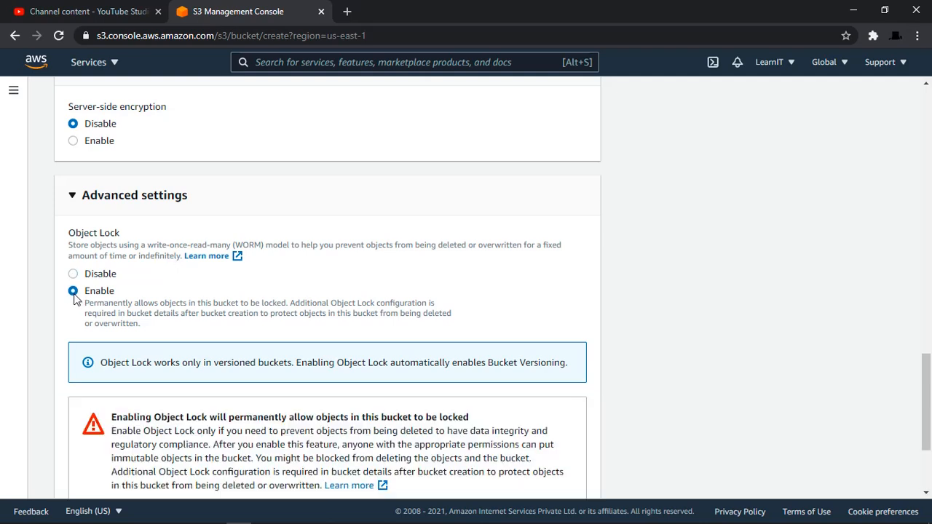
drag(99, 363, 582, 364)
click(542, 308)
click(73, 276)
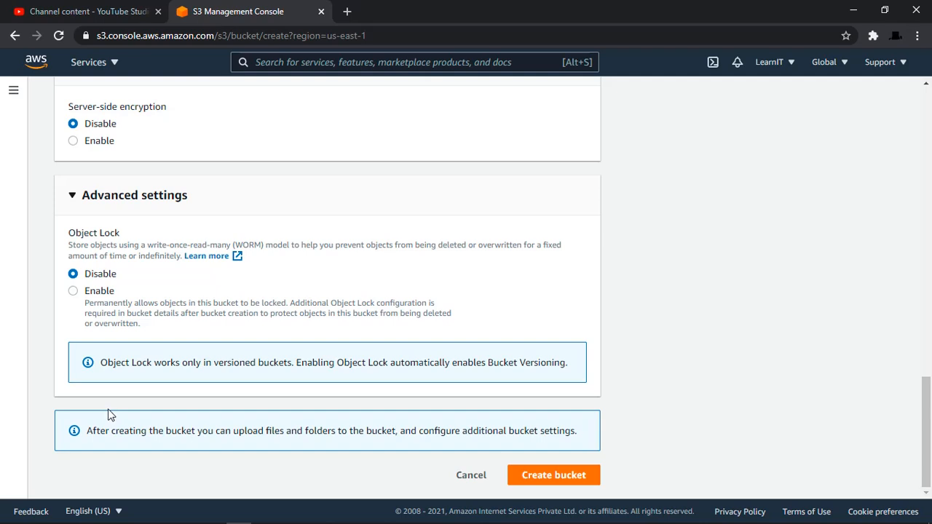
Create the bucket with the configured settings and open learn-it-demo-bucket from the bucket list.
click(567, 481)
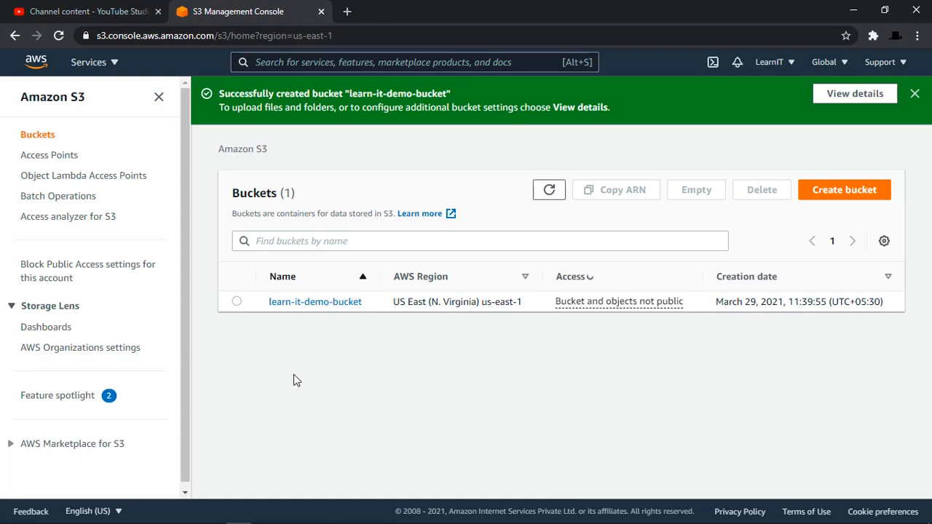
click(297, 302)
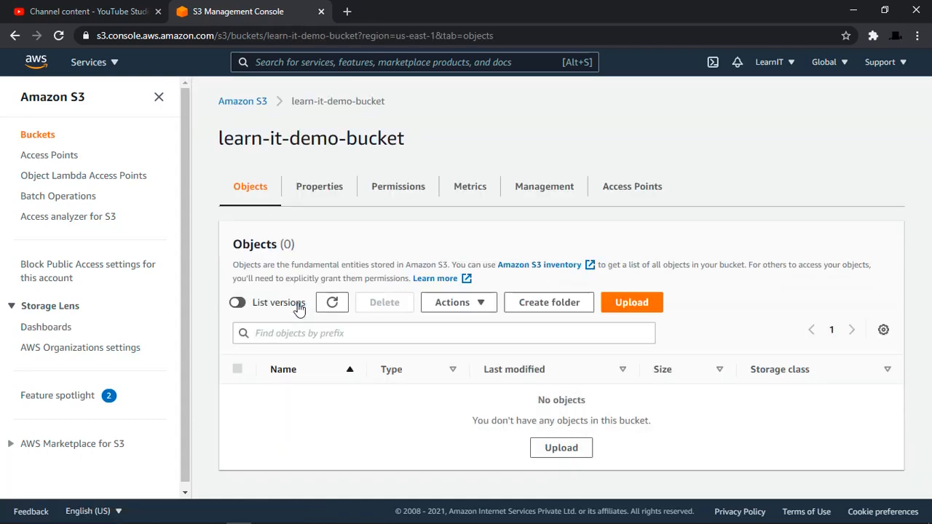
Create a folder named photos in the bucket with server-side encryption left disabled.
click(575, 303)
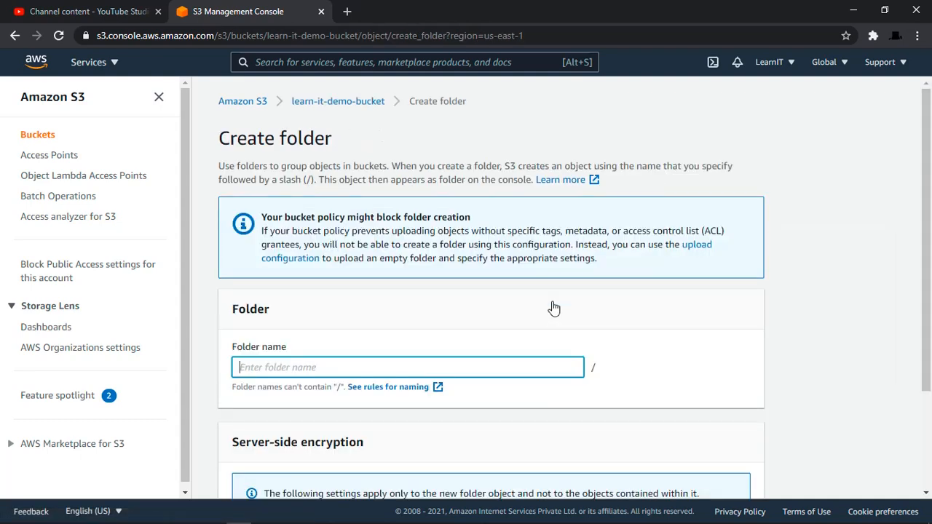
text(photos)
scroll(930, 355, down, 2)
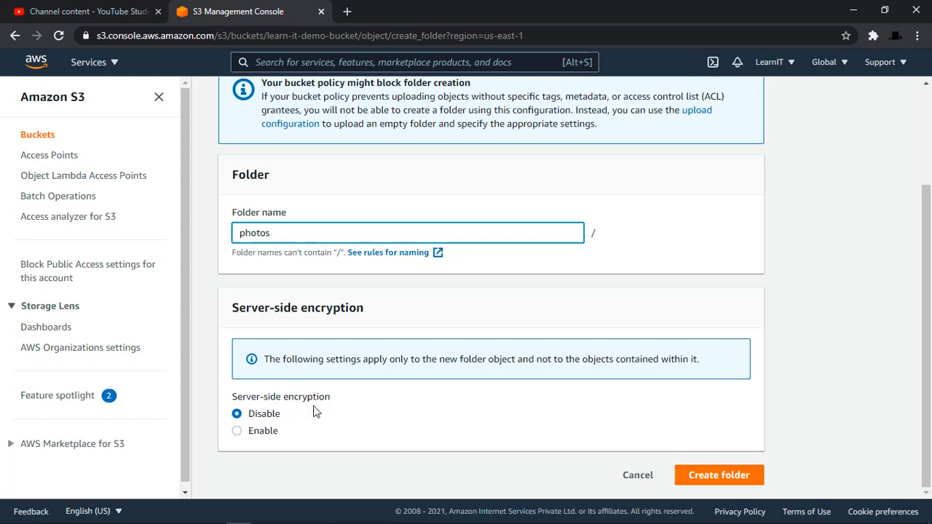
click(724, 481)
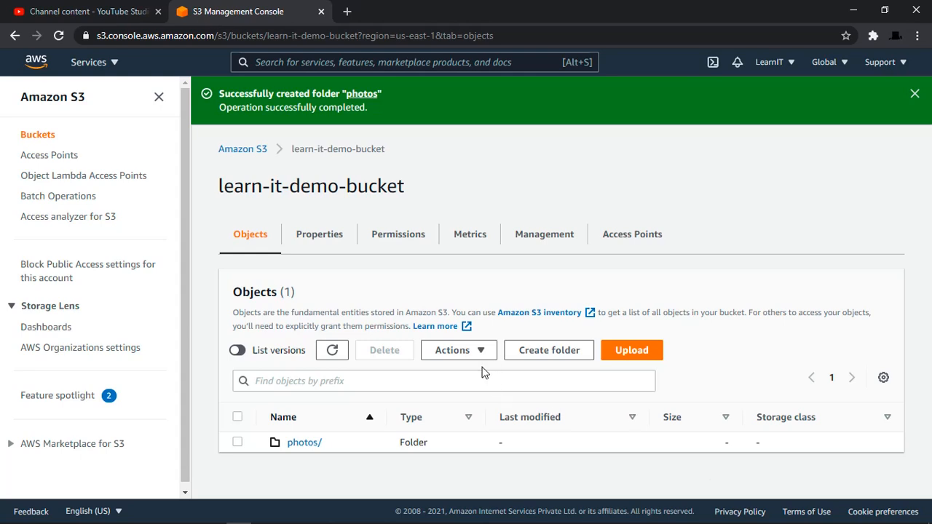
Create a second folder named videos in learn-it-demo-bucket.
click(472, 360)
click(472, 364)
click(542, 356)
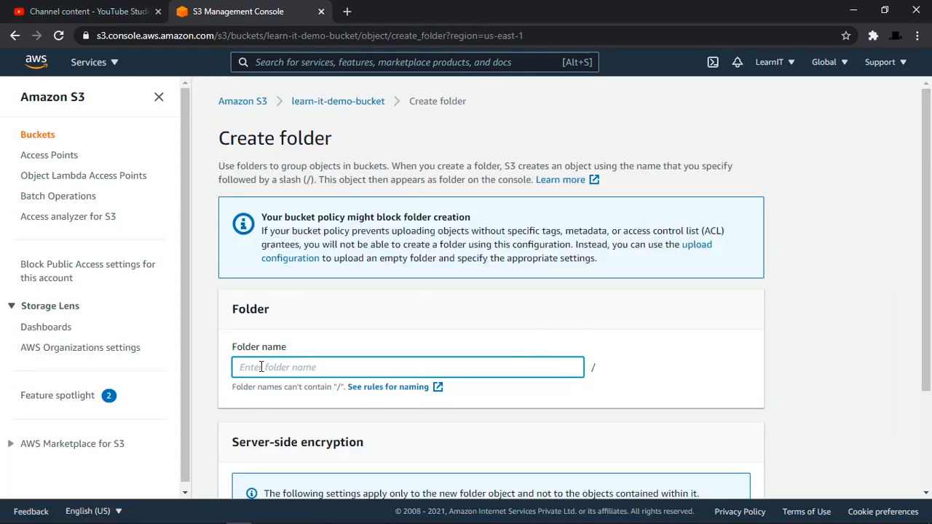
text(videos)
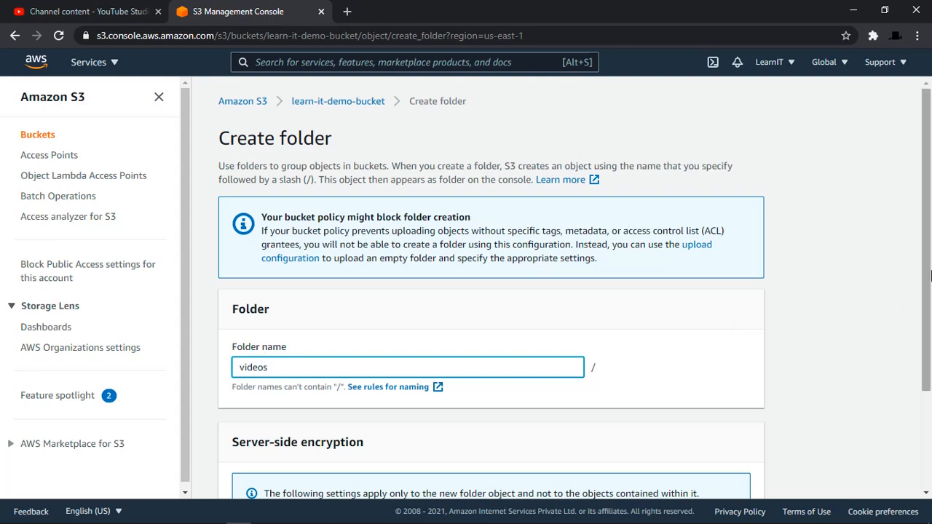
scroll(738, 333, down, 3)
click(734, 477)
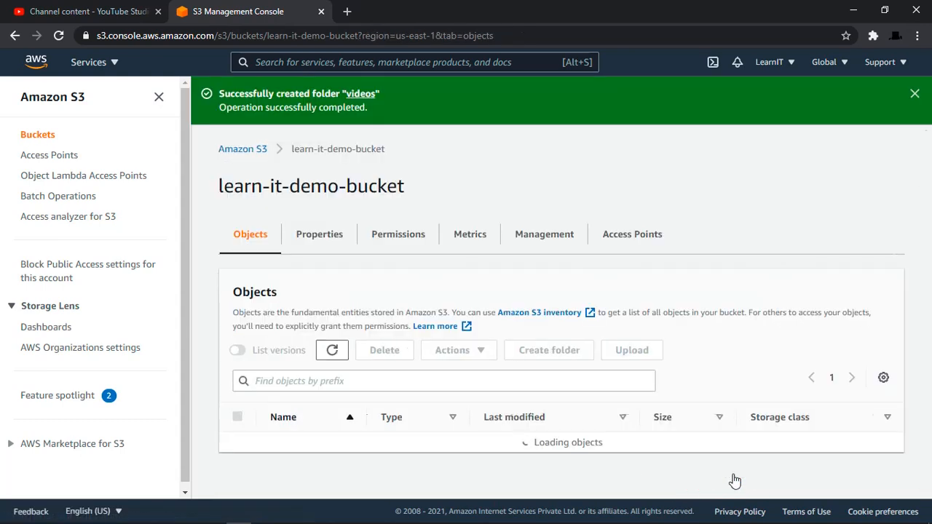
Create a third folder in the bucket, correcting its name to lowercase notes.
click(557, 357)
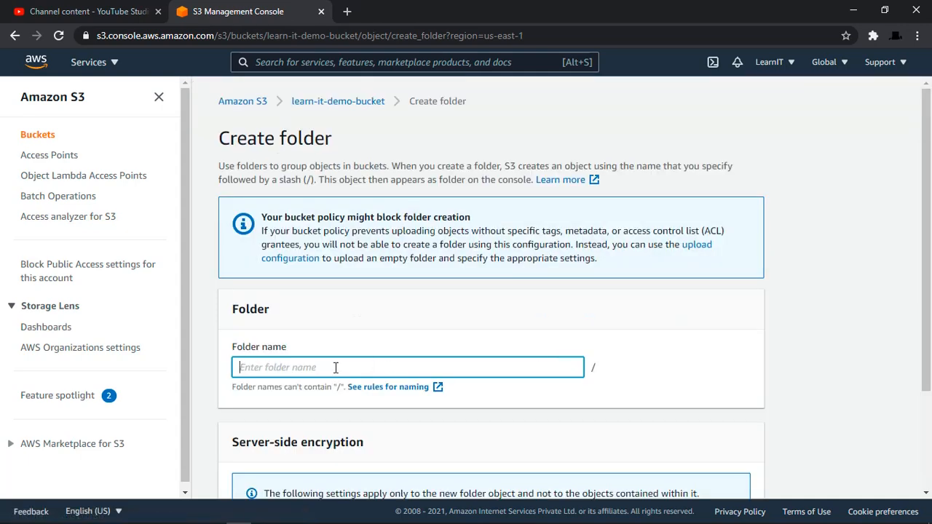
text(Notes)
scroll(861, 397, down, 2)
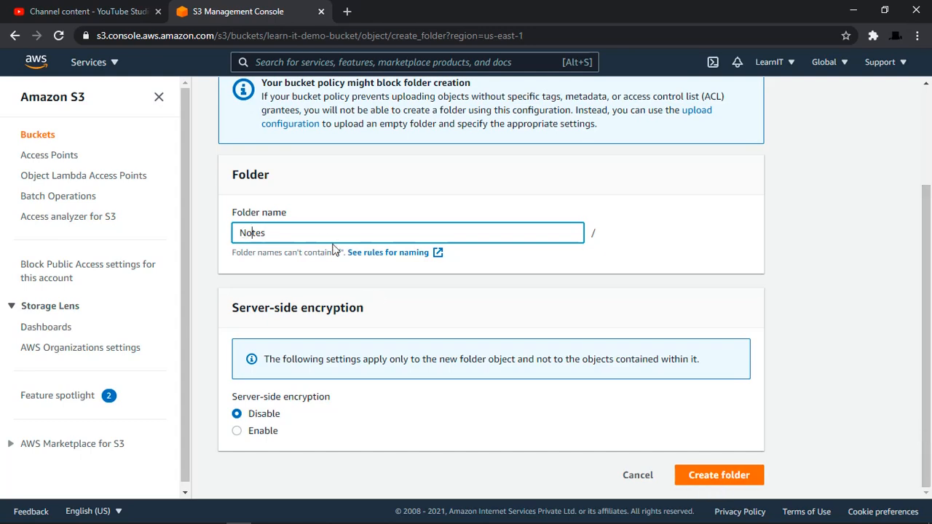
key(BackSpace)
key(BackSpace)
key(BackSpace)
key(BackSpace)
text(notes)
click(708, 480)
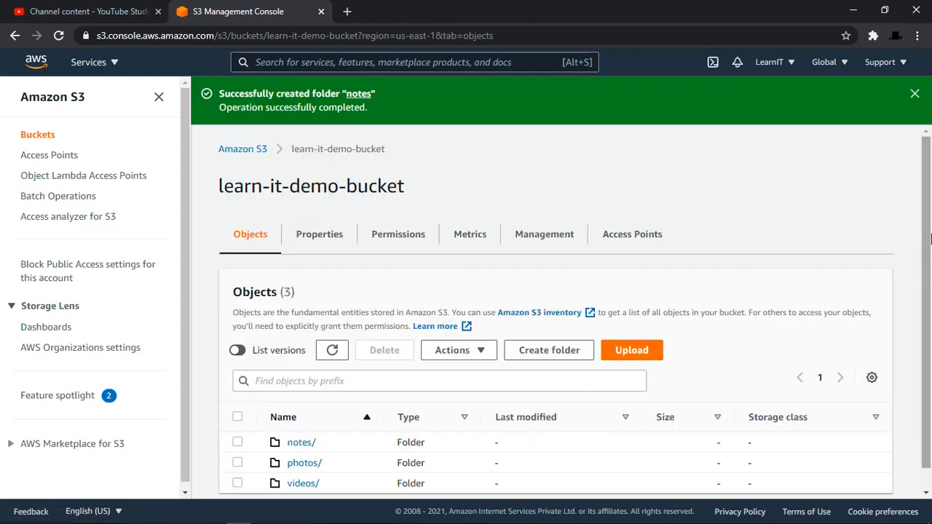
Open the notes folder from the bucket's object list.
drag(931, 230, 931, 303)
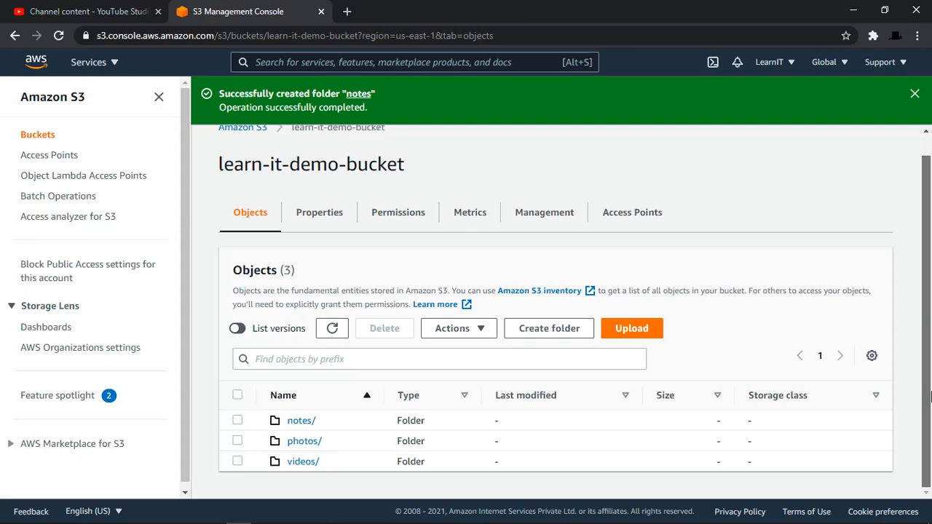
click(301, 424)
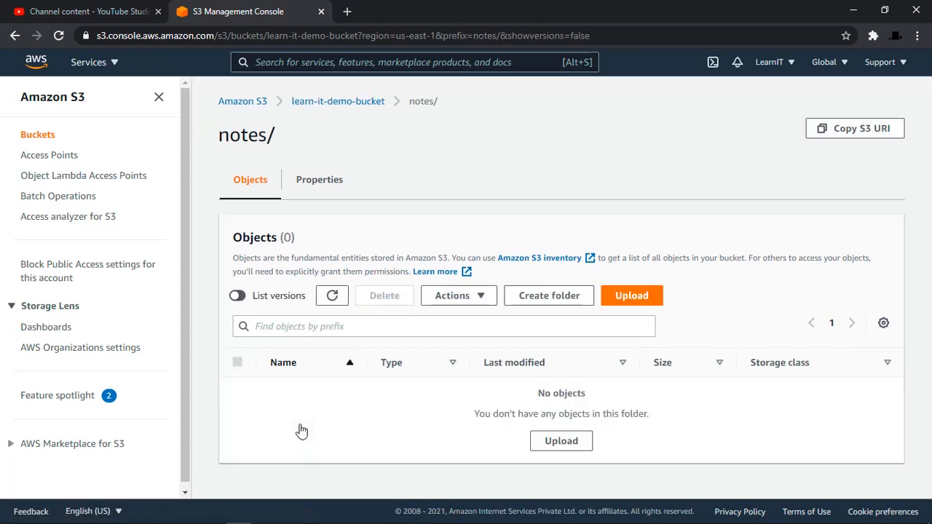
Start an upload to the notes folder and add the text file script1 from the local S3 folder.
click(558, 445)
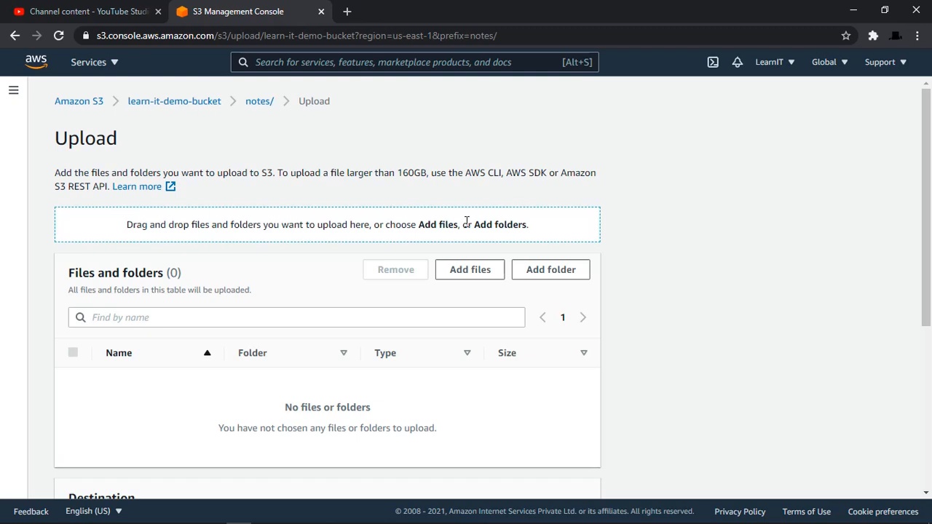
click(471, 271)
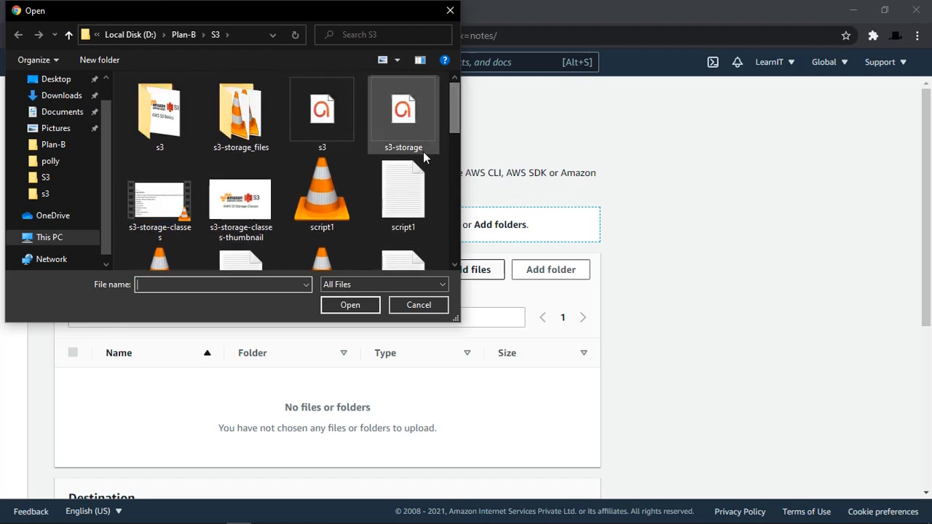
click(402, 201)
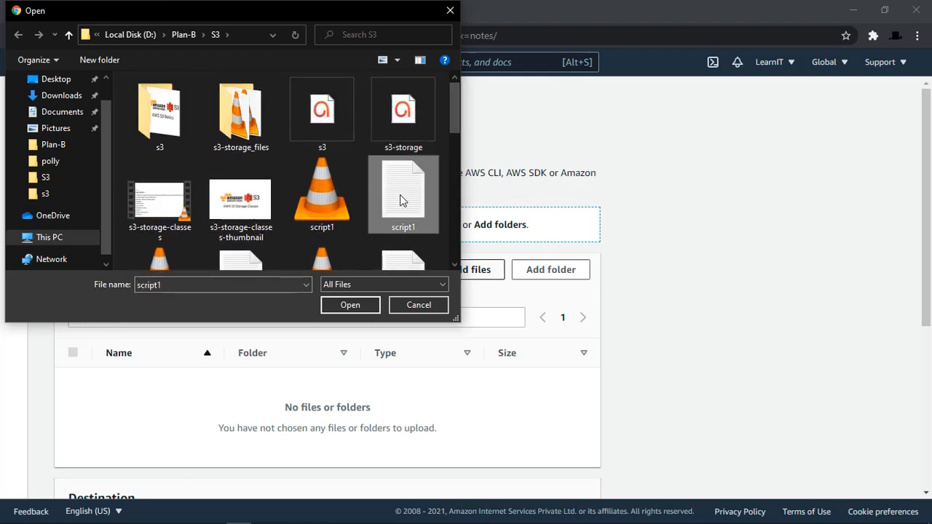
click(343, 305)
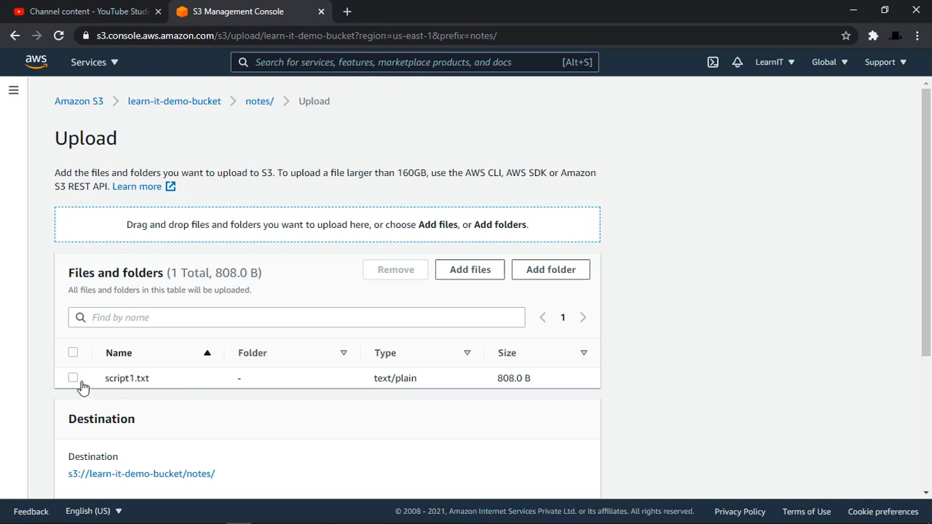
Review the upload's destination details and expand the additional upload options.
drag(923, 308, 923, 399)
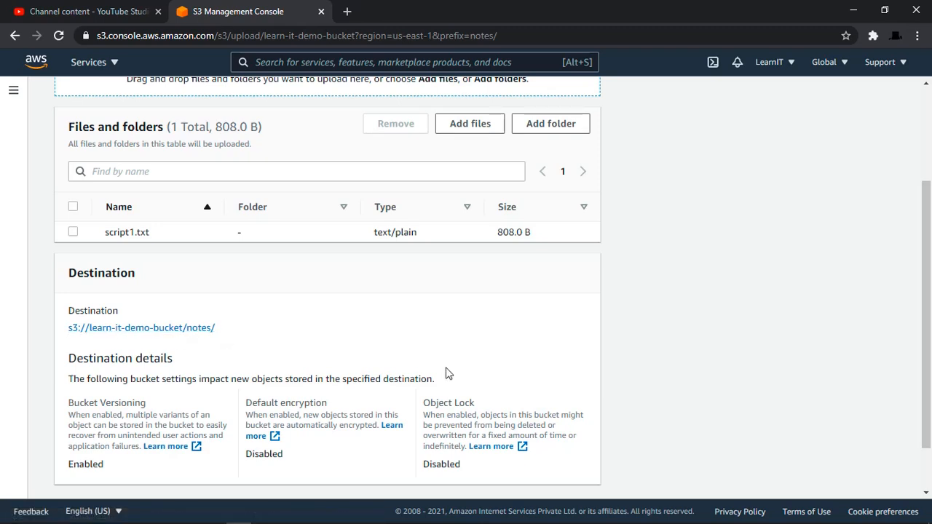
drag(930, 363, 930, 393)
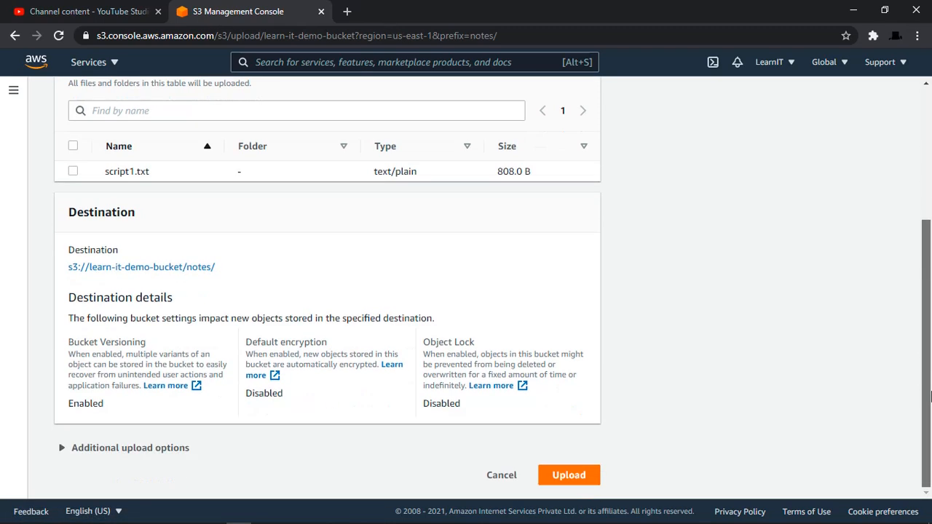
click(63, 453)
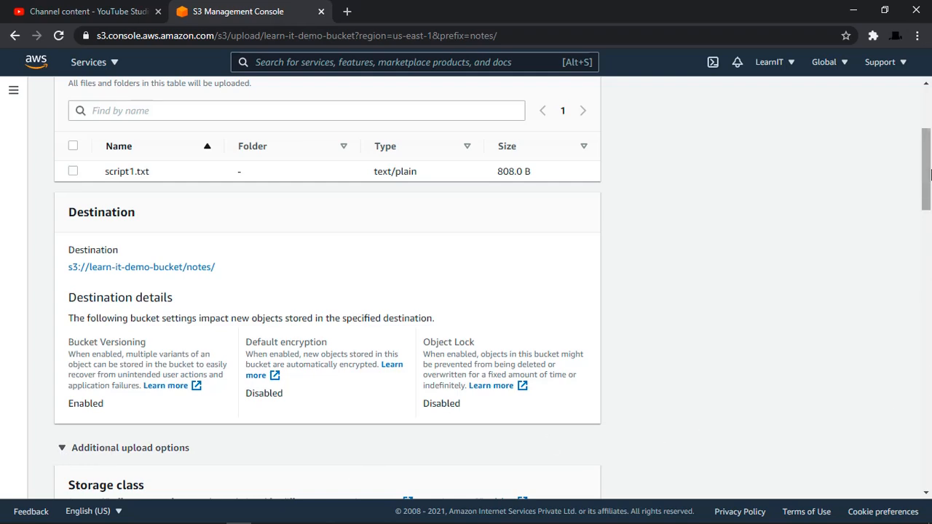
Compare the storage classes from Standard-IA through Glacier Deep Archive by selecting each in turn, and return the selection to Standard.
drag(929, 177, 929, 246)
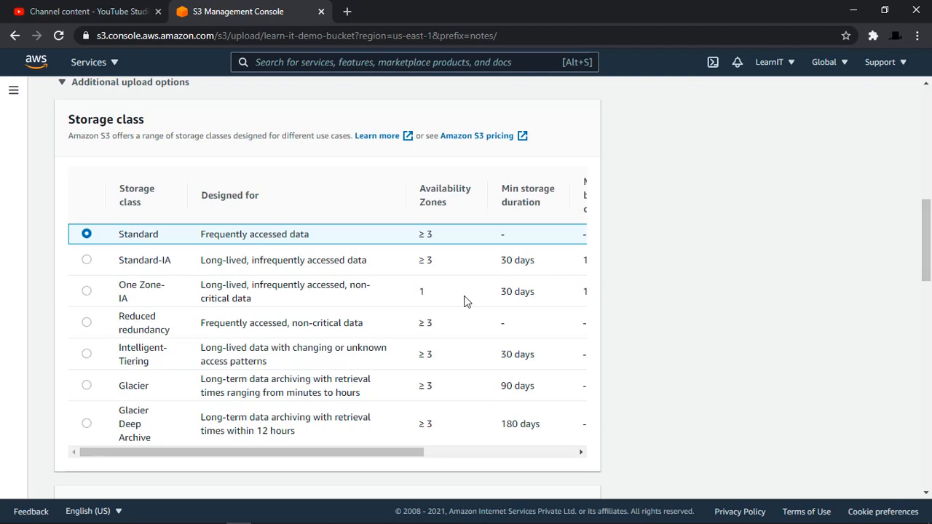
drag(274, 450, 175, 451)
click(86, 262)
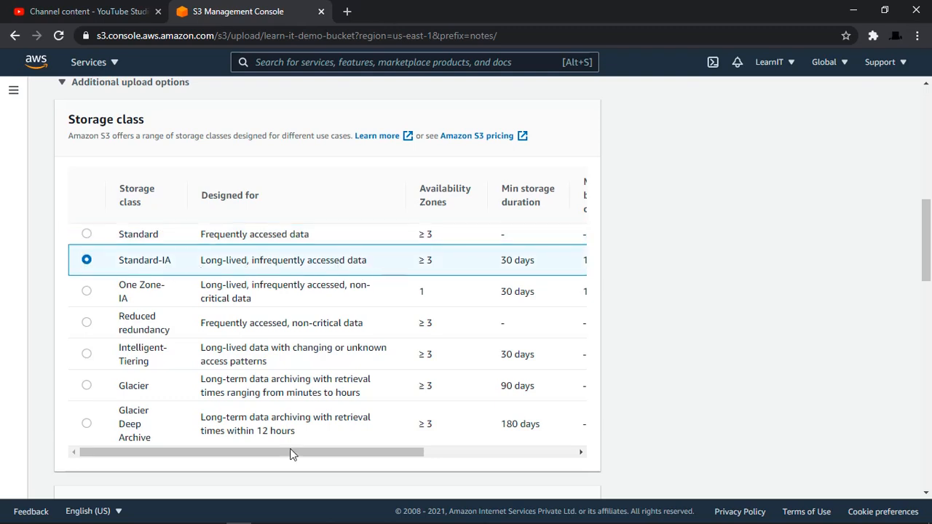
drag(297, 452, 161, 451)
click(86, 292)
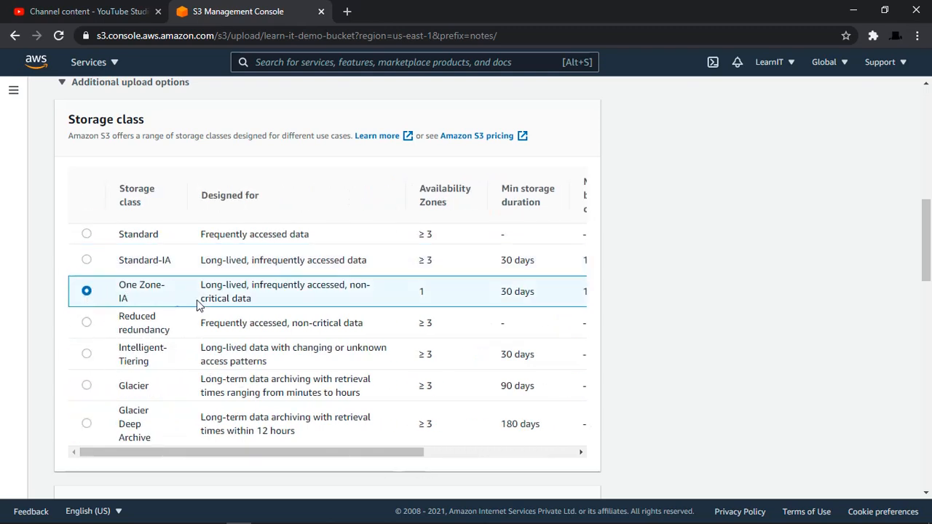
click(86, 322)
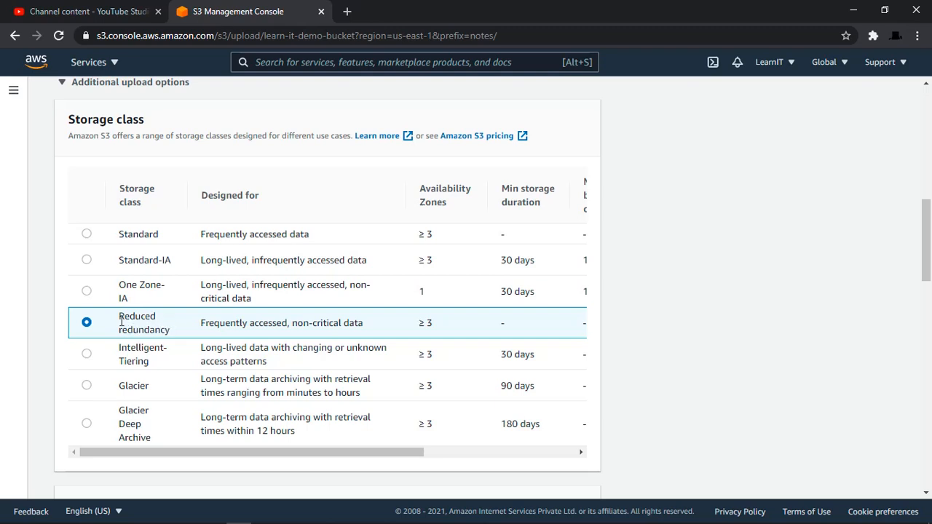
drag(118, 318, 554, 319)
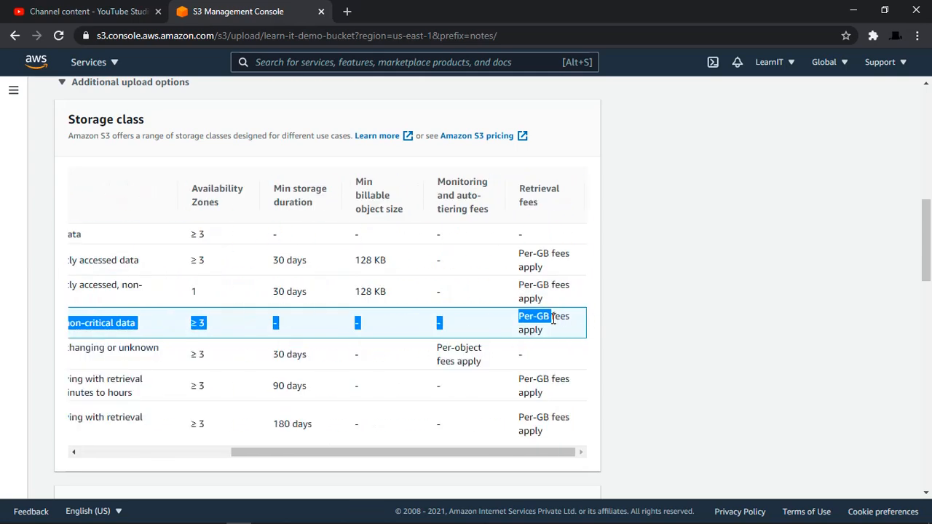
drag(426, 452, 173, 469)
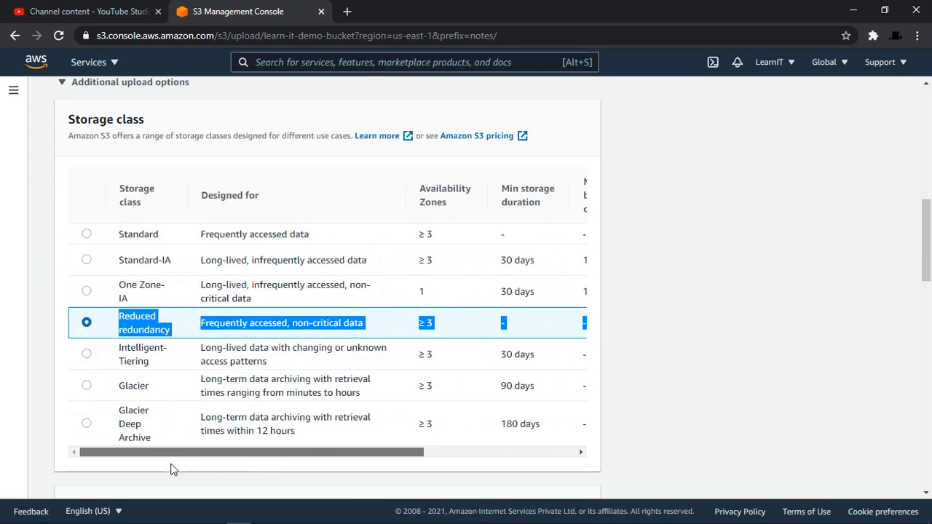
click(110, 327)
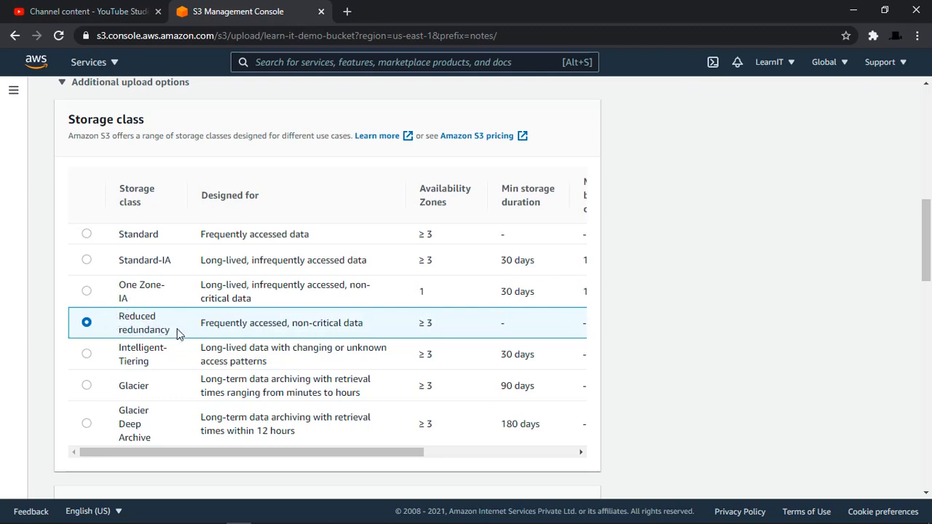
click(87, 355)
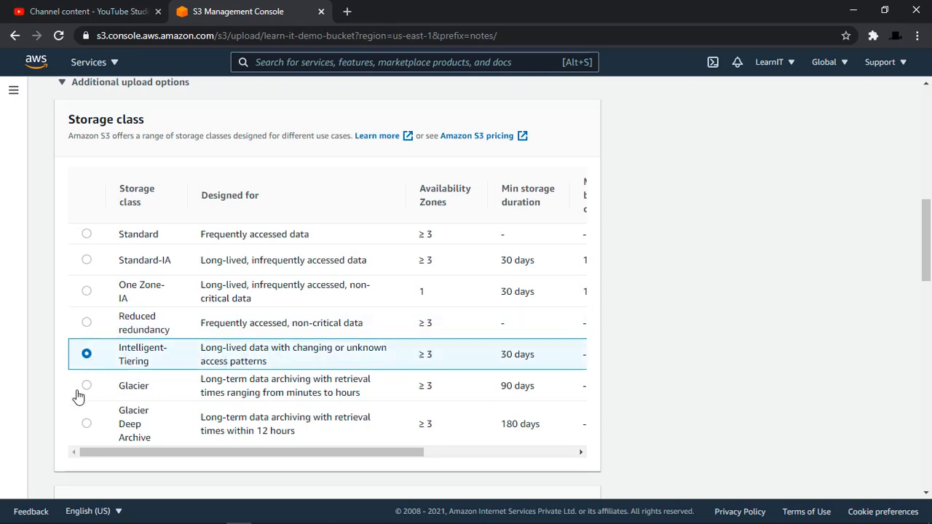
click(88, 386)
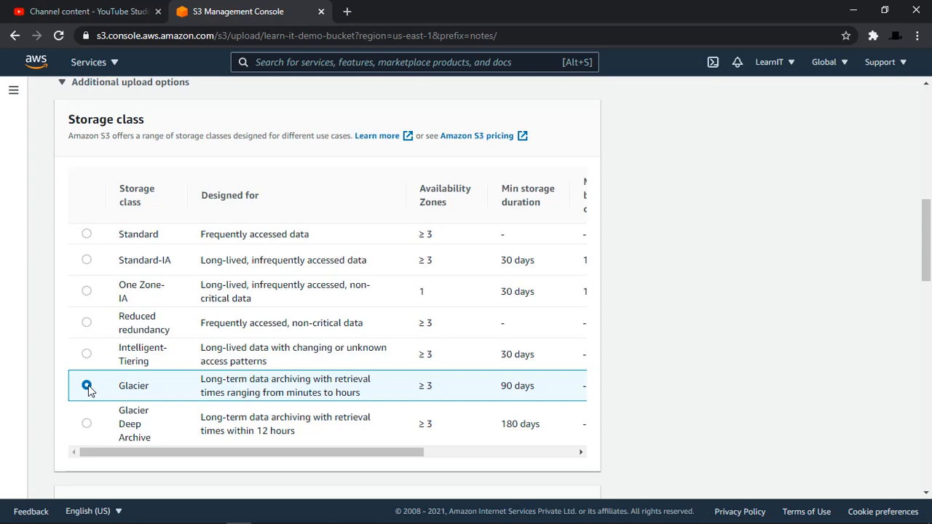
drag(241, 457, 166, 461)
click(87, 424)
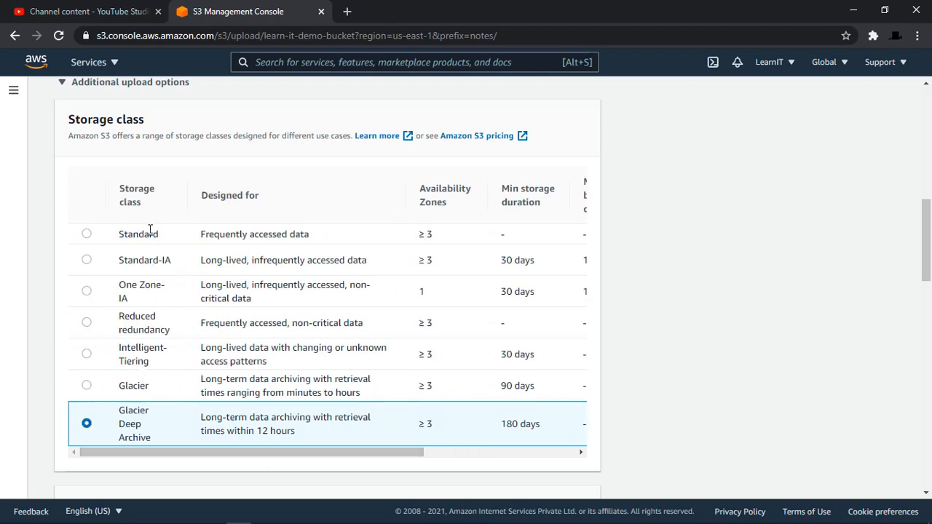
click(86, 234)
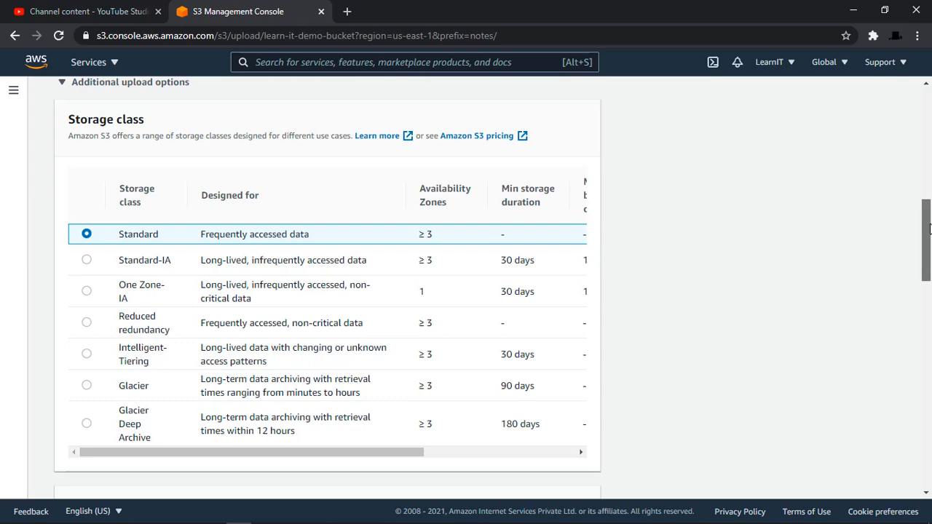
Add a system-defined metadata entry with the key Content-Type, leaving the encryption, access control and tag settings at their defaults.
drag(929, 230, 927, 304)
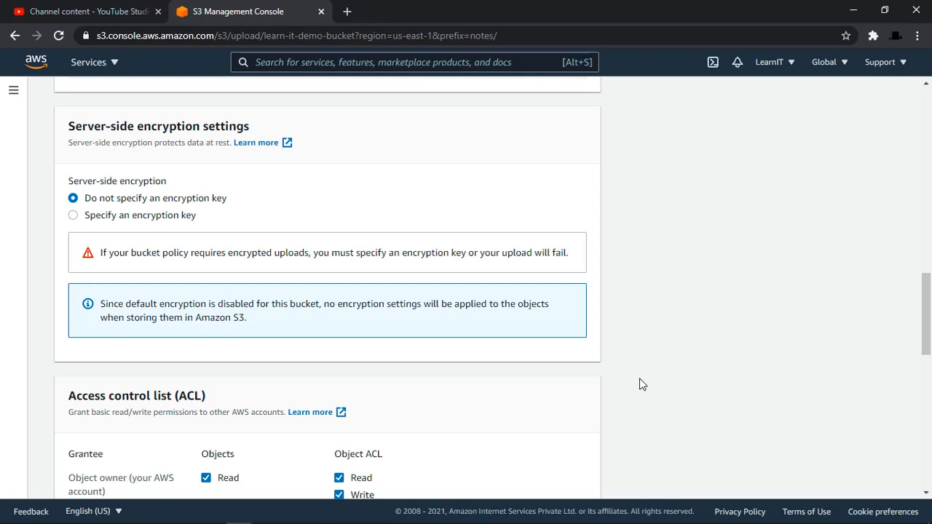
drag(928, 311, 930, 369)
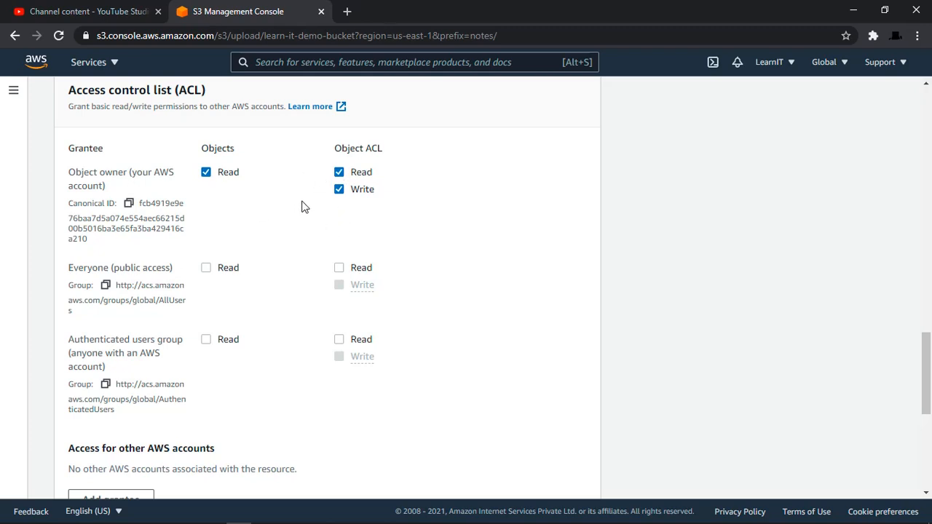
drag(926, 372, 926, 390)
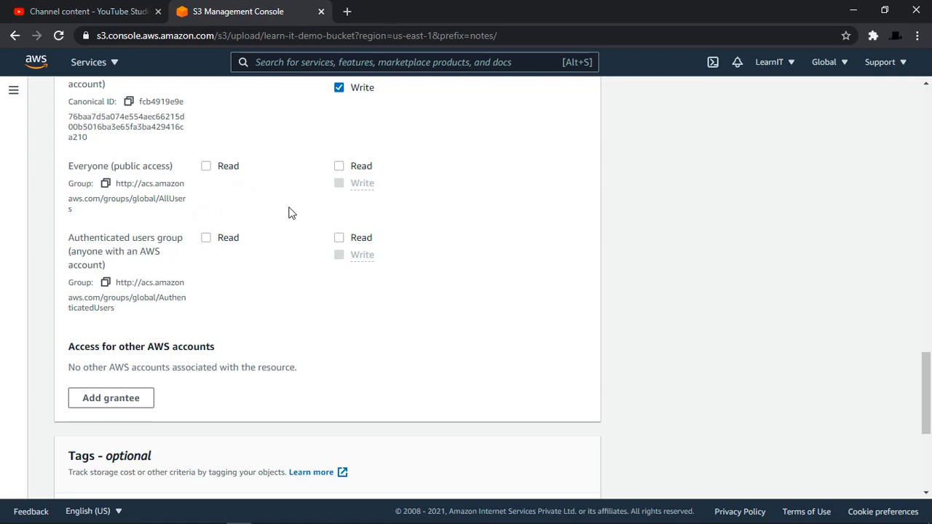
scroll(133, 185, down, 2)
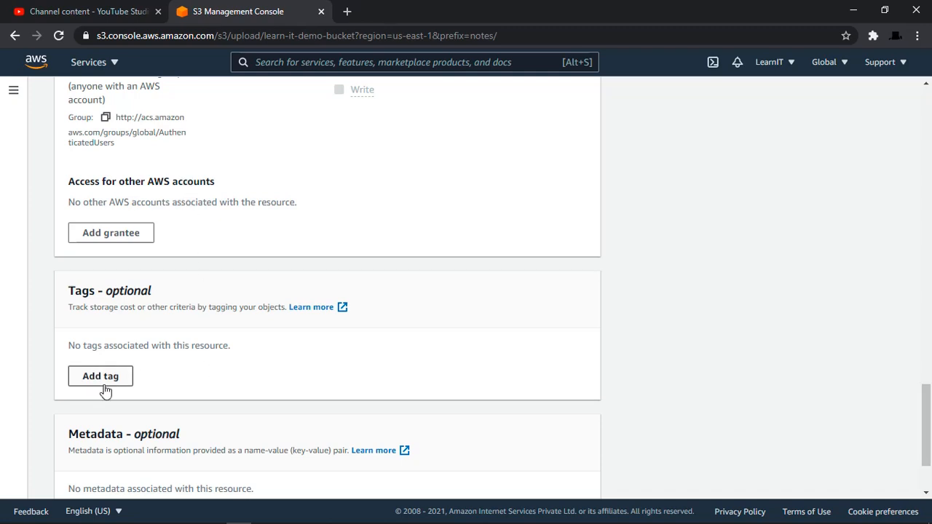
scroll(375, 394, down, 2)
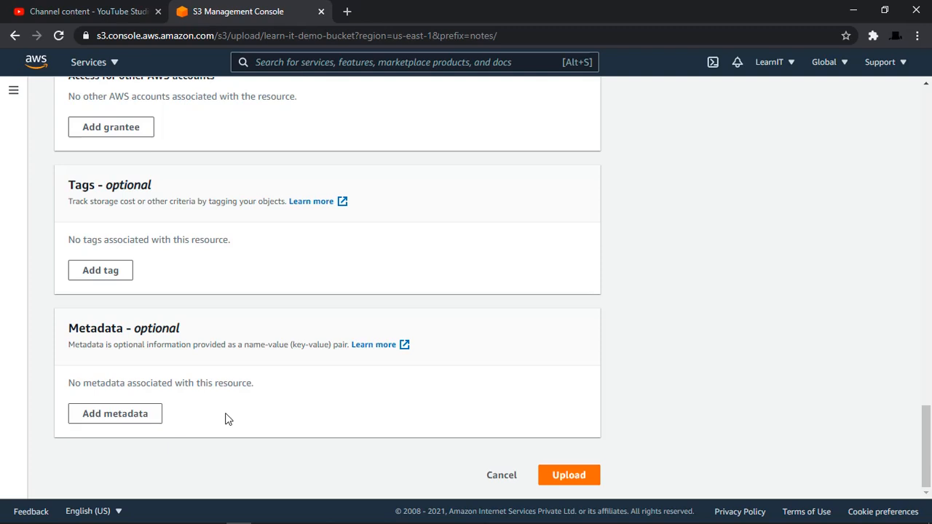
click(101, 417)
click(173, 407)
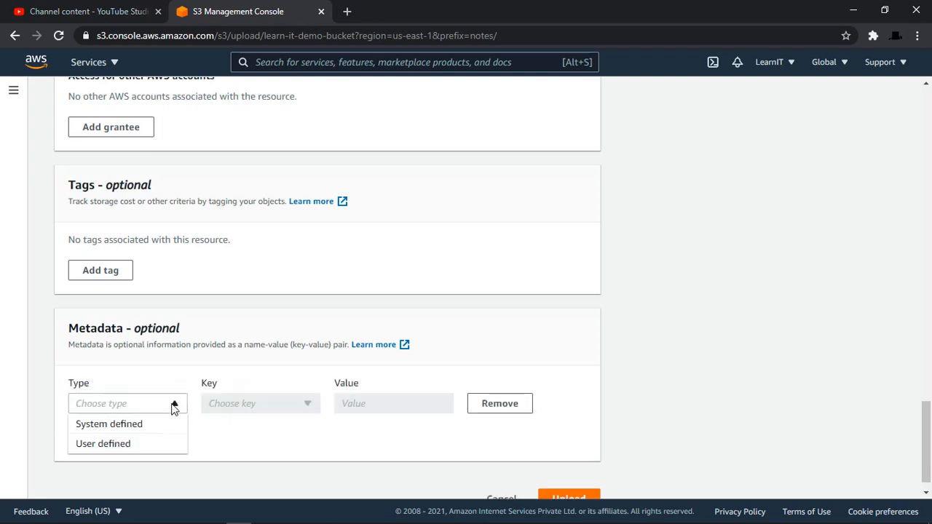
click(116, 424)
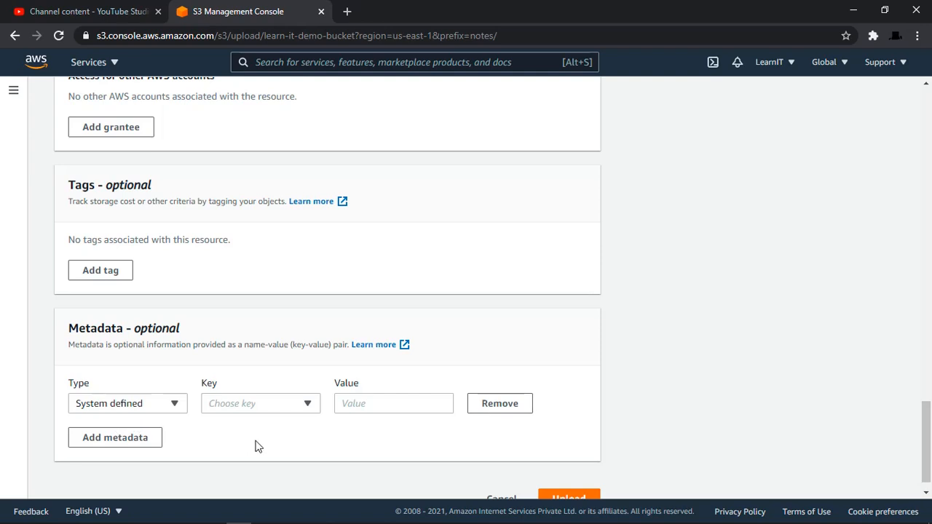
click(305, 412)
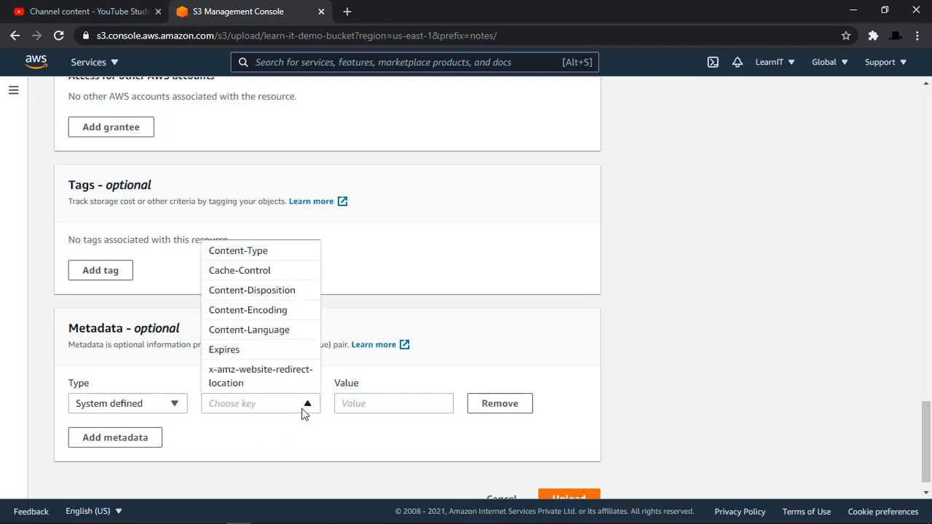
click(257, 255)
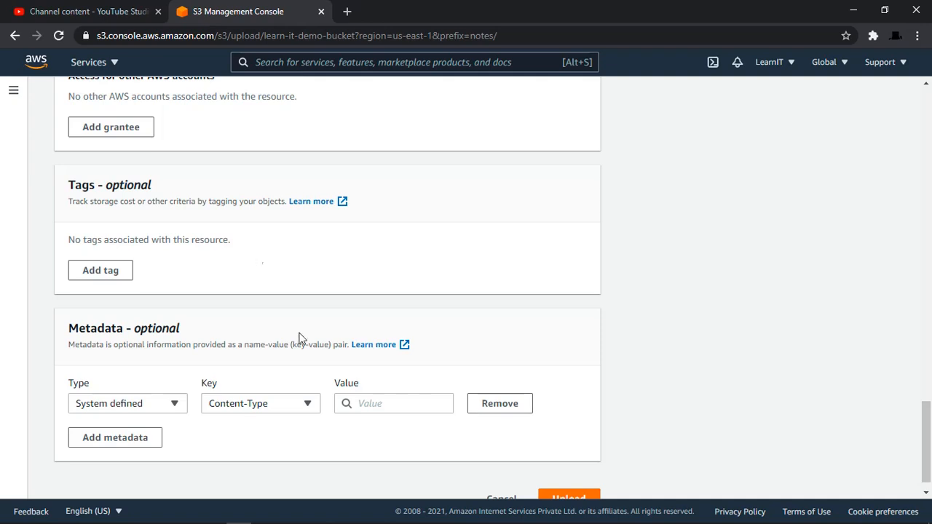
Set the Content-Type metadata value to text/plain, replacing an initial choice of image/jpeg.
click(391, 403)
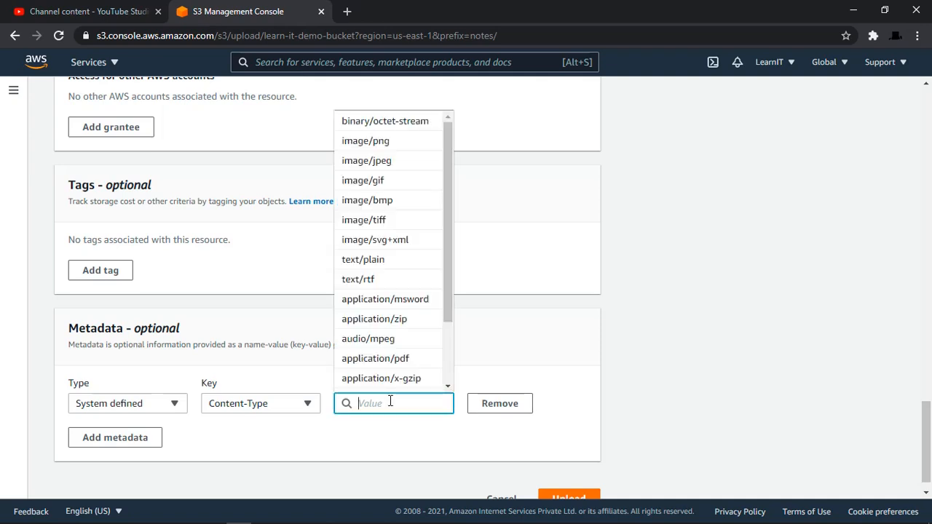
click(379, 171)
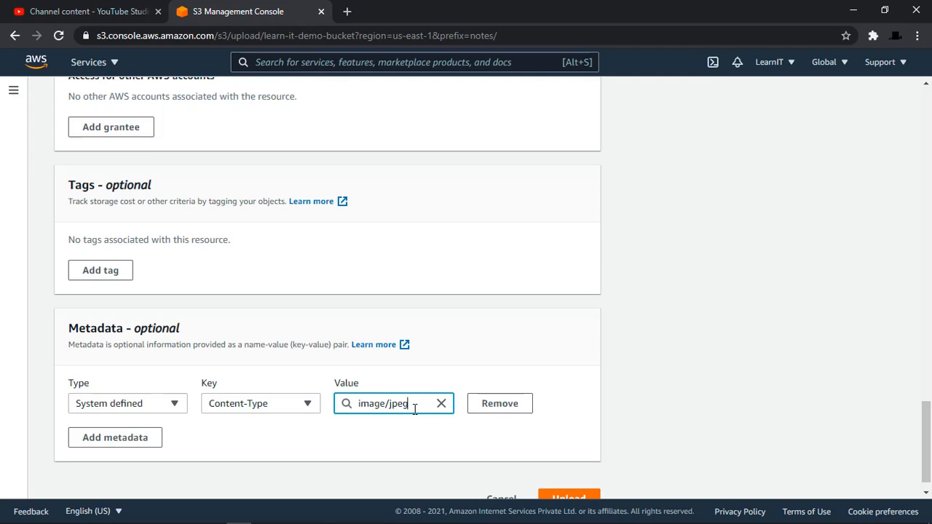
click(440, 404)
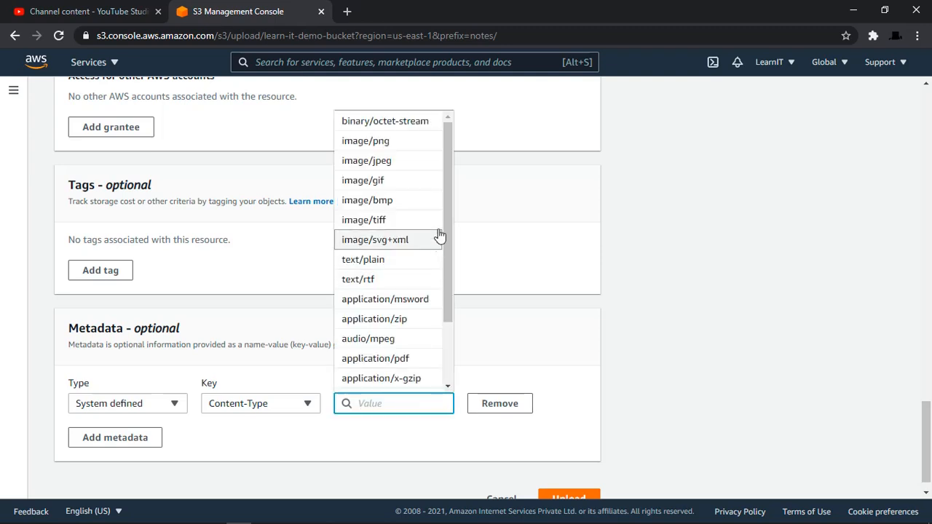
click(389, 261)
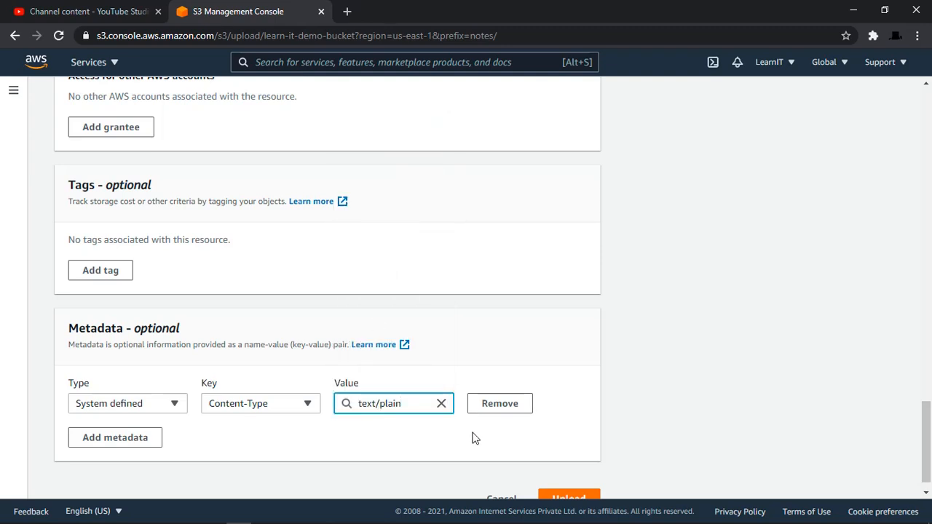
Upload script1.txt to the notes folder and open its object details from the upload status page.
scroll(929, 474, down, 1)
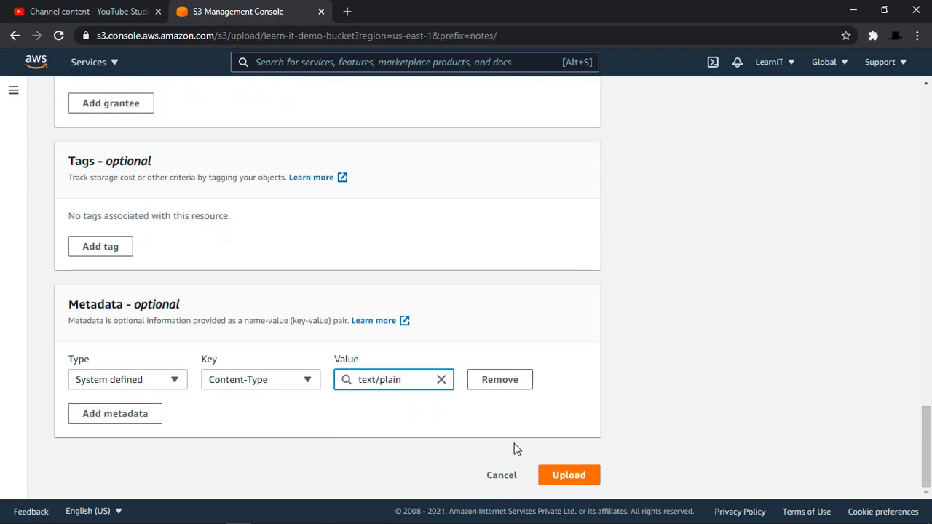
click(569, 475)
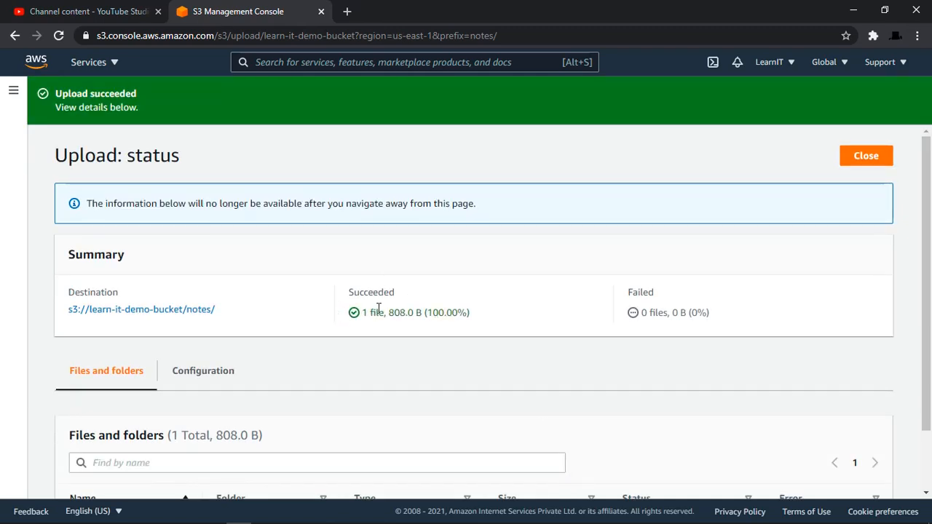
scroll(930, 287, down, 1)
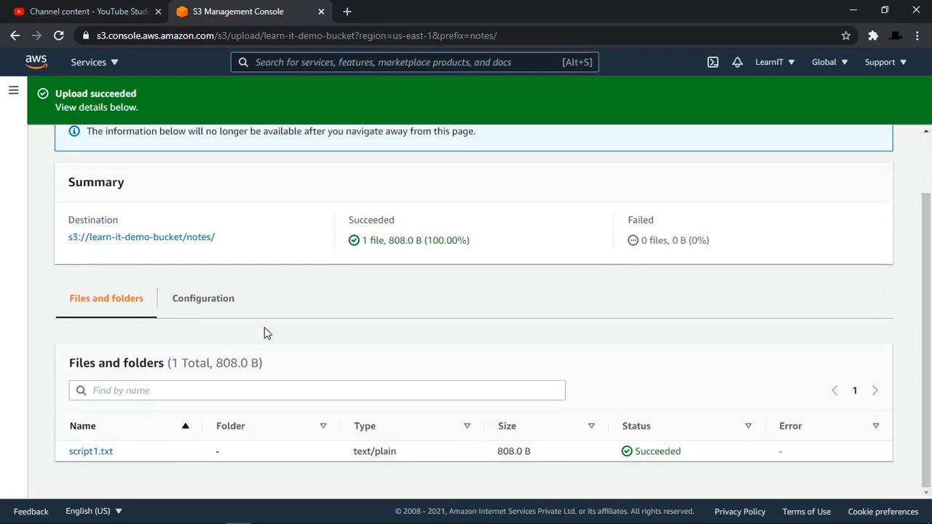
click(91, 453)
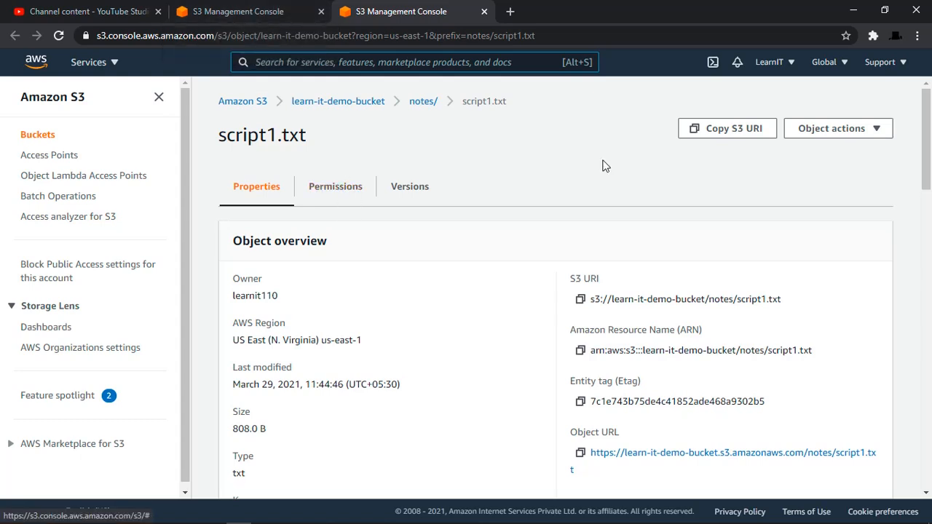
Open script1.txt through its object actions to read its contents, and return to the object's details.
click(866, 130)
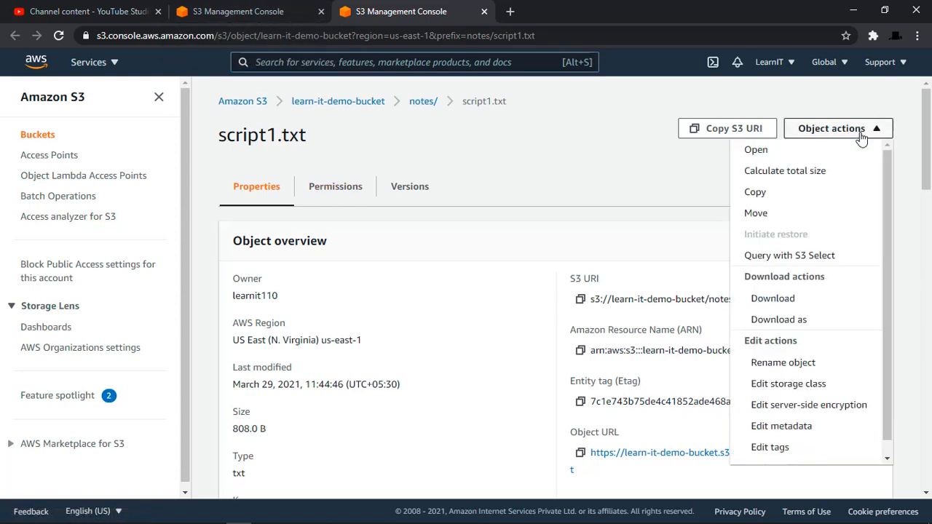
click(757, 150)
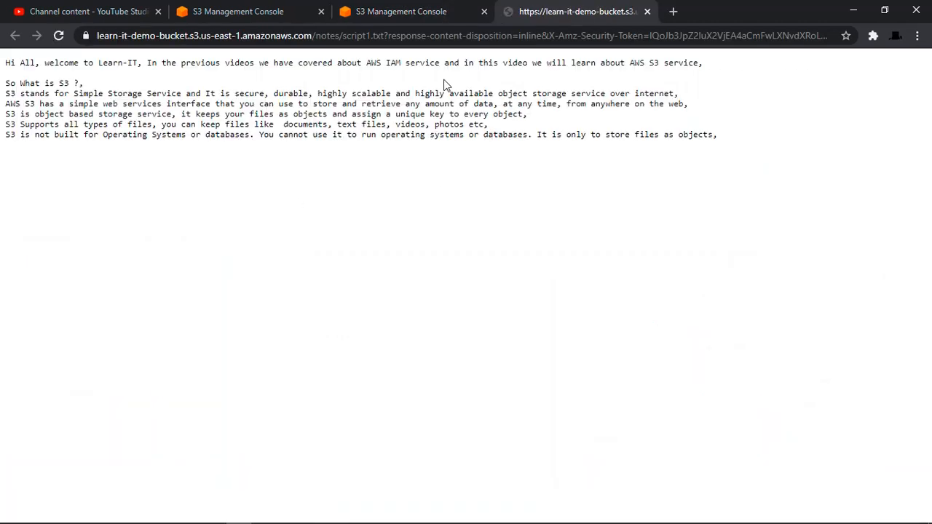
click(646, 12)
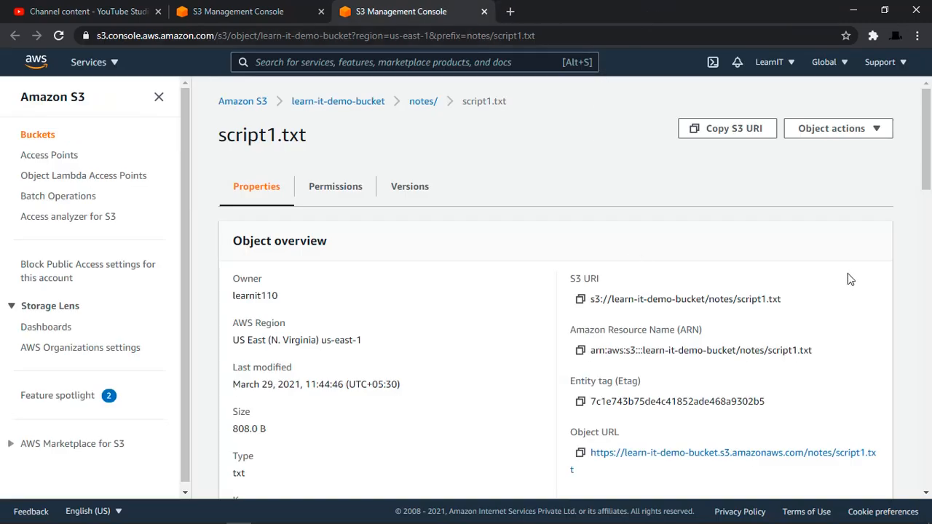
Test public access to script1.txt through its Object URL, examine the response, and return to the object's details.
scroll(929, 173, down, 1)
drag(930, 172, 930, 231)
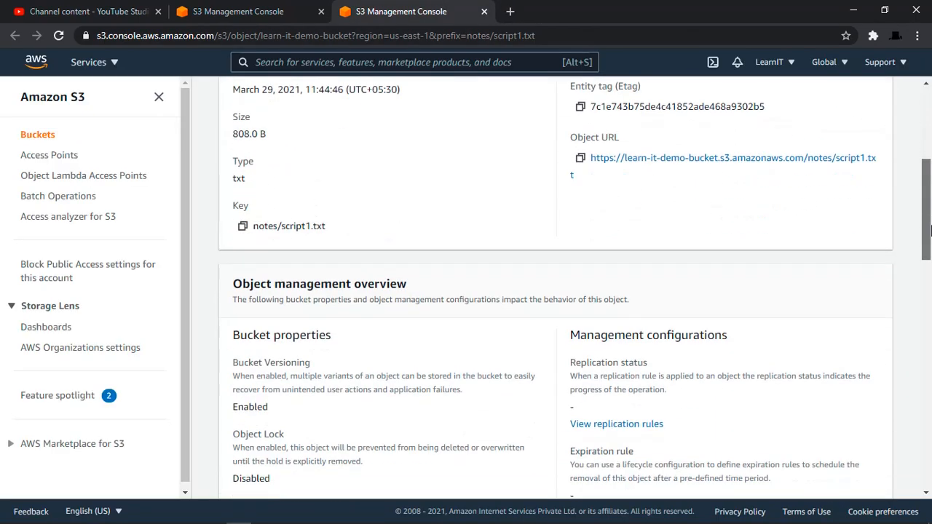
click(644, 166)
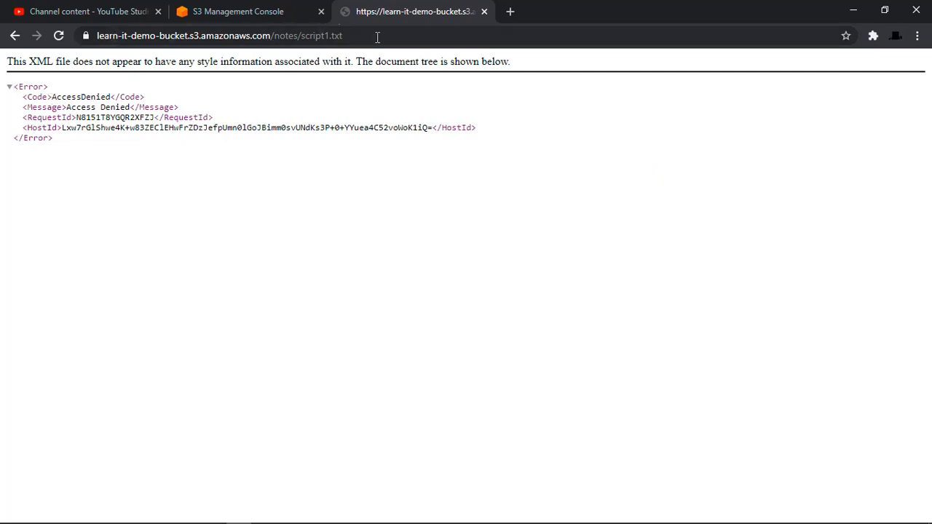
drag(72, 155, 14, 97)
click(76, 152)
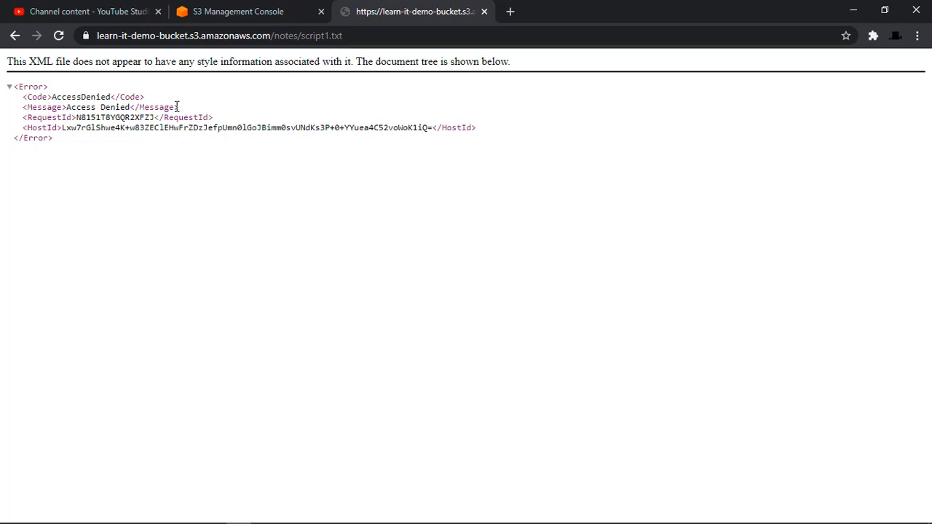
click(15, 37)
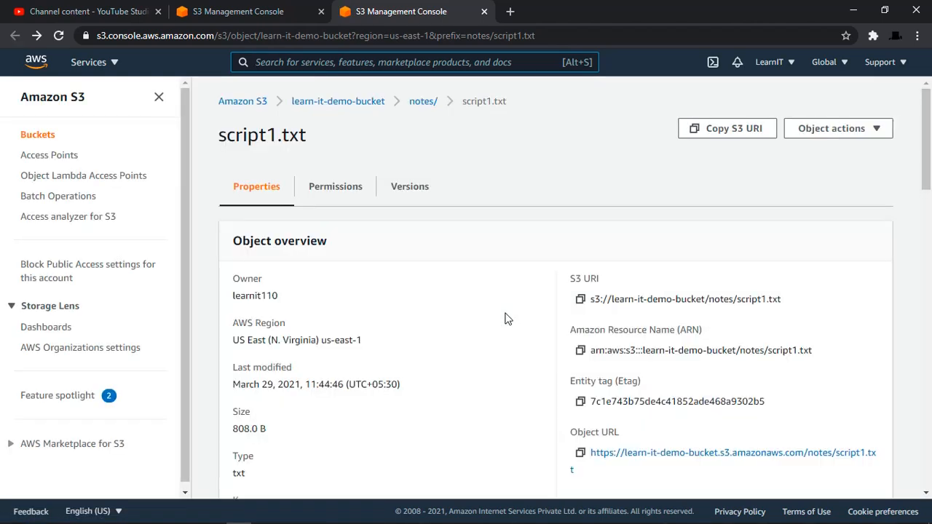
Start an upload to the photos folder of learn-it-demo-bucket and add thumbnail.JPG from the local s3 folder.
click(358, 107)
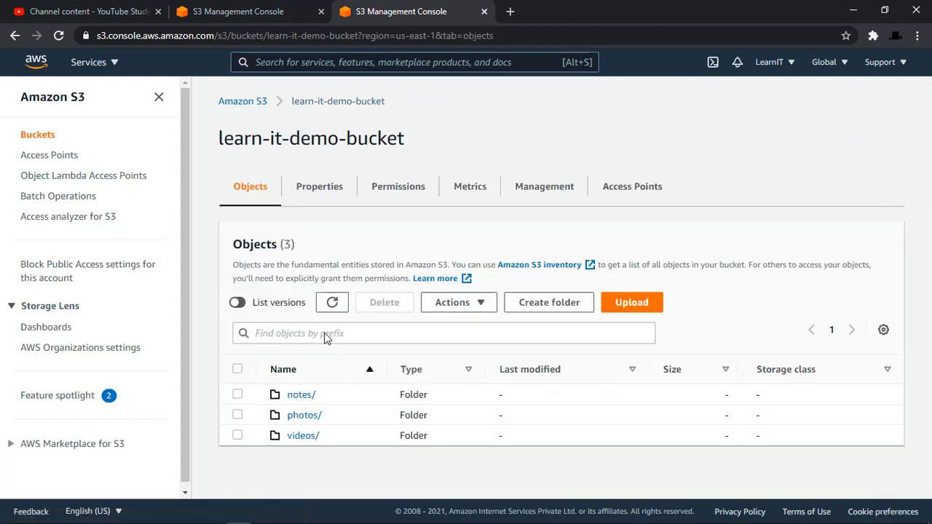
click(301, 418)
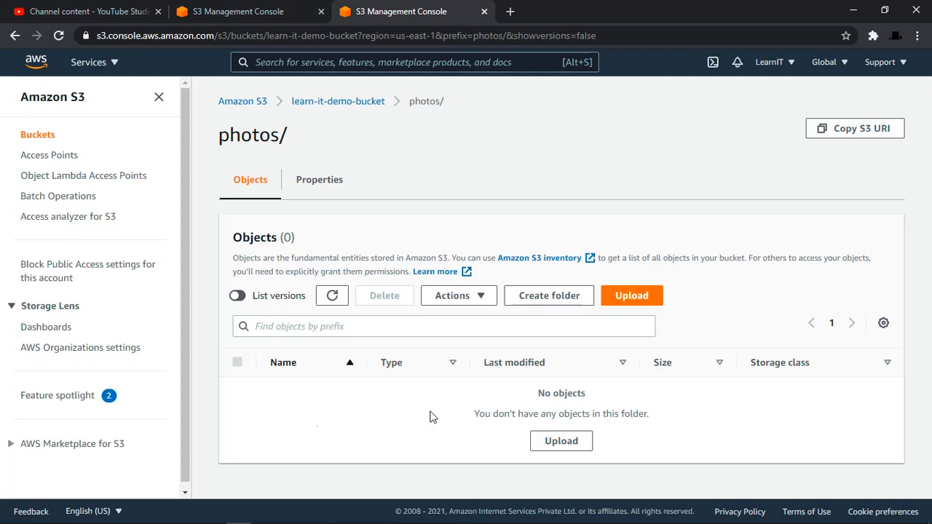
click(561, 445)
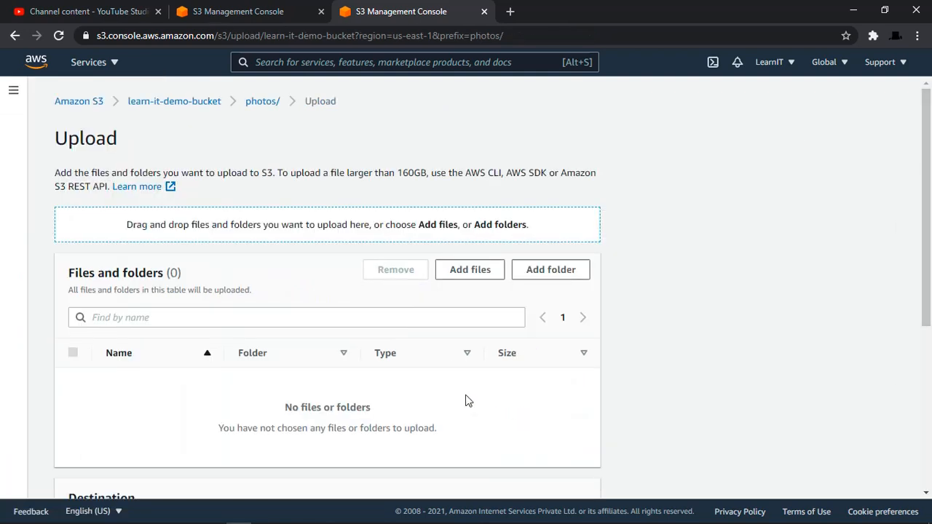
click(460, 276)
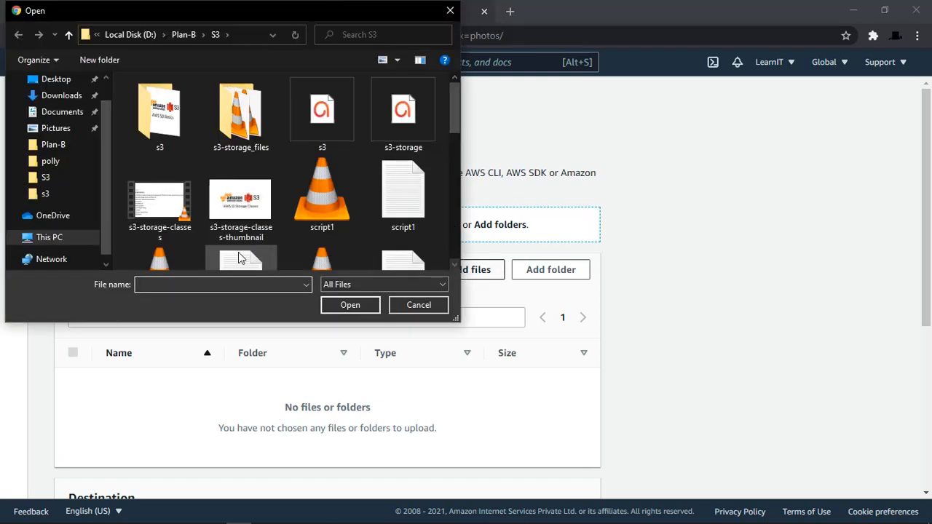
mouse_move(453, 118)
mouse_down()
mouse_move(454, 143)
mouse_move(450, 105)
mouse_up()
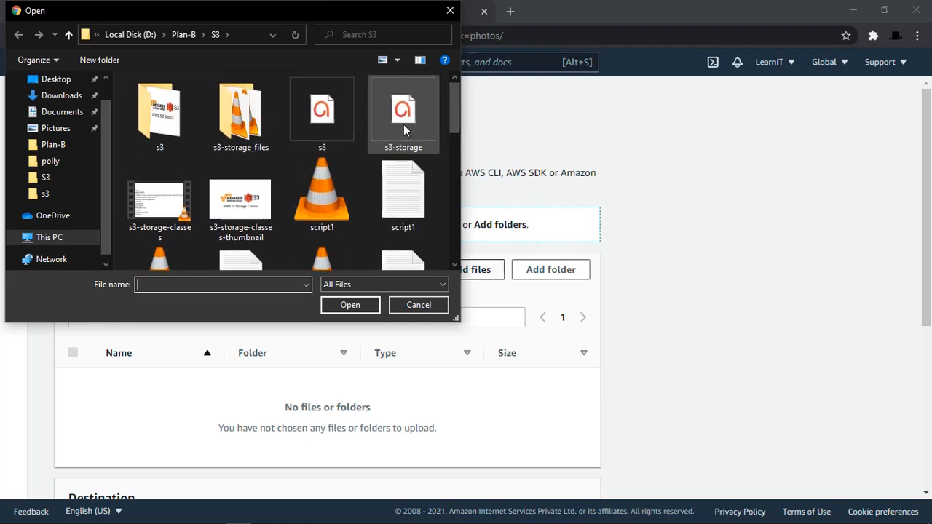
double_click(164, 132)
click(227, 130)
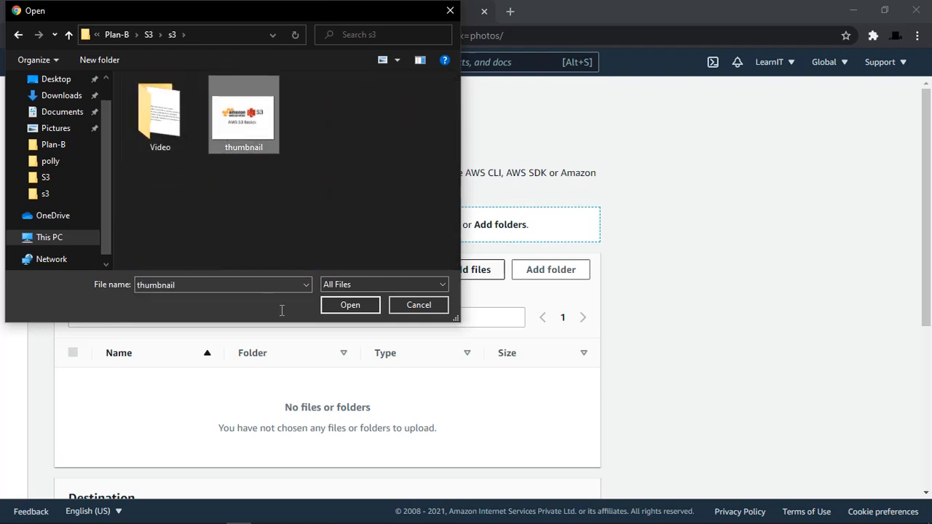
click(336, 307)
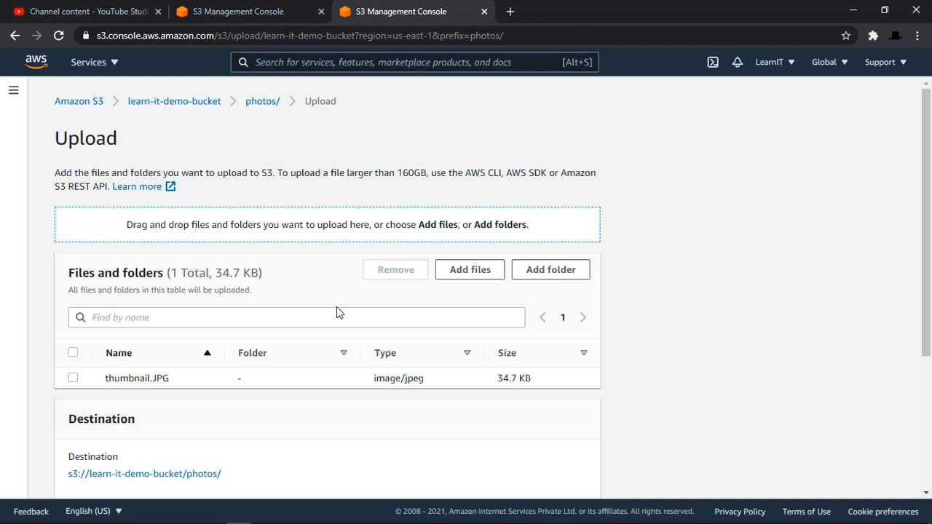
In the additional upload options, grant Everyone (public access) read on objects and the object ACL, and acknowledge the effects of these changes.
drag(926, 231, 930, 359)
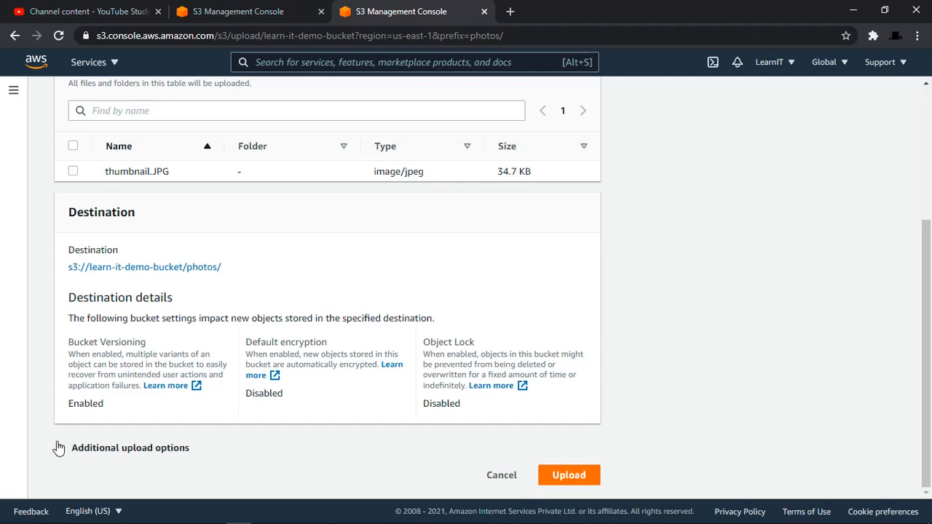
click(59, 448)
drag(931, 172, 931, 270)
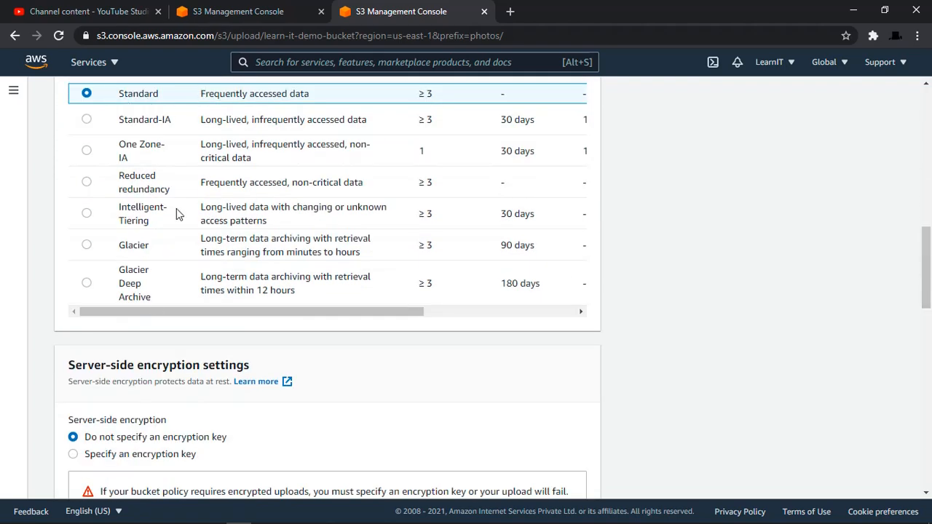
drag(930, 284, 930, 341)
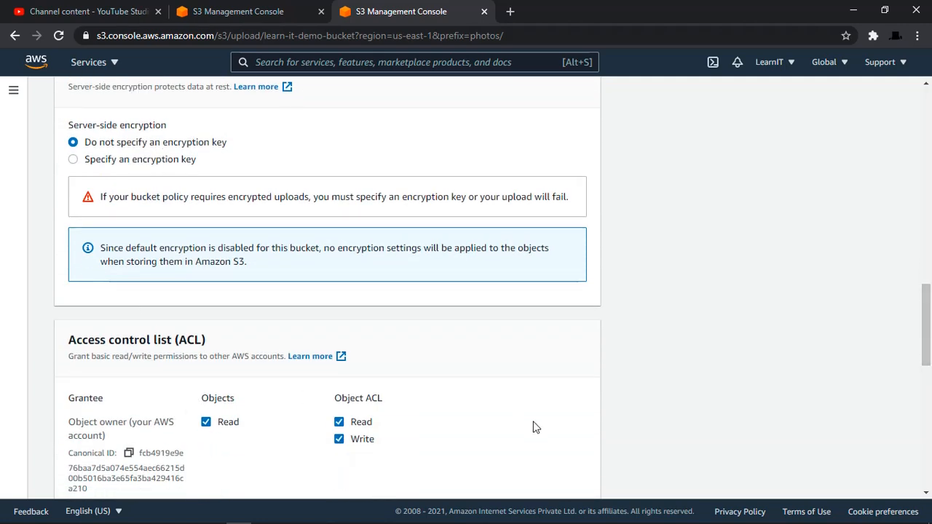
drag(930, 333, 930, 382)
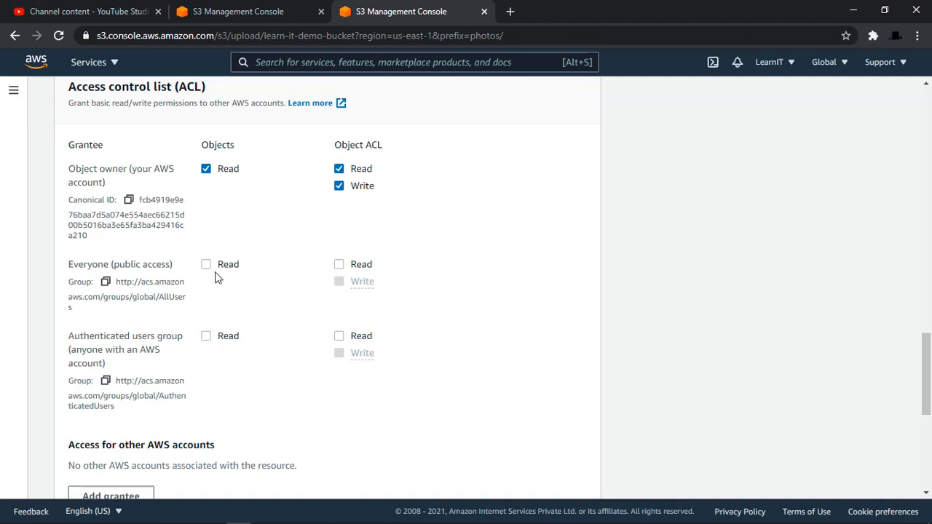
click(207, 266)
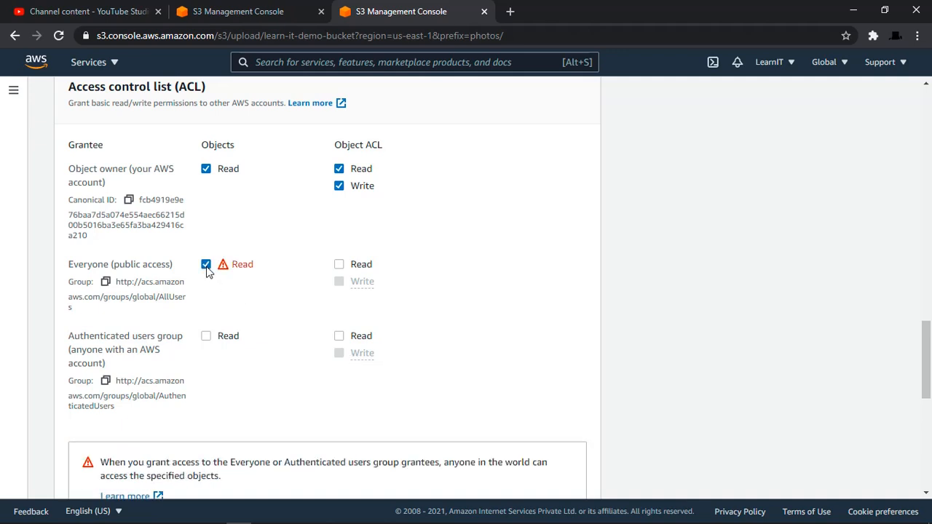
click(339, 267)
drag(928, 364, 930, 393)
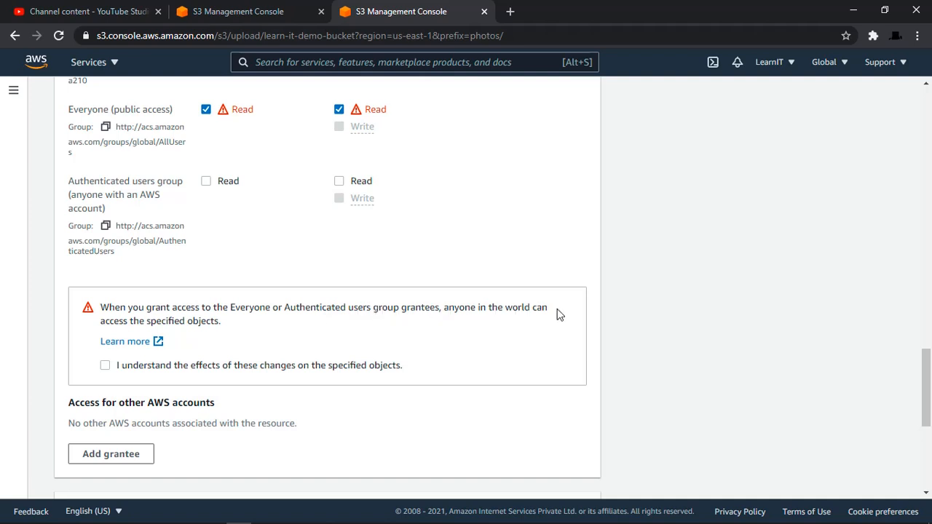
drag(222, 321, 102, 306)
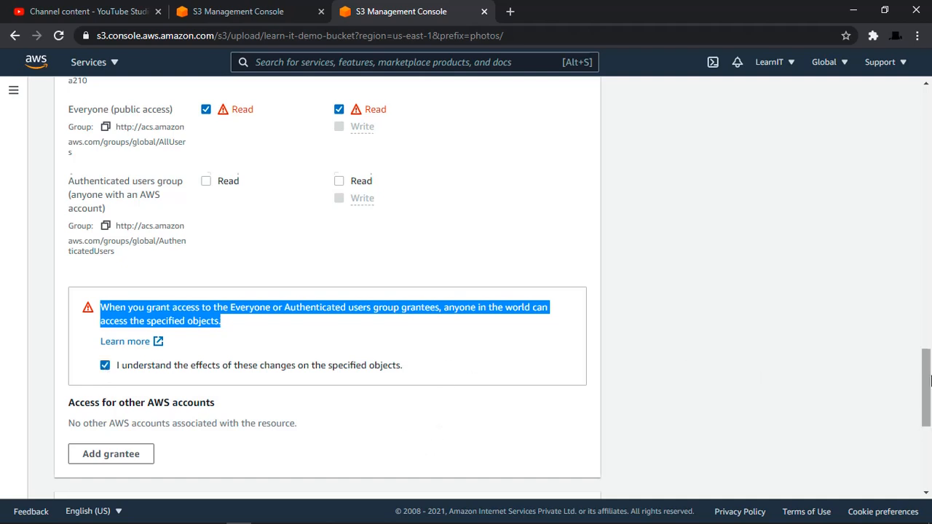
Add a system-defined metadata entry with the key Content-Type and the value image/jpeg, without adding any tags.
drag(930, 383, 930, 441)
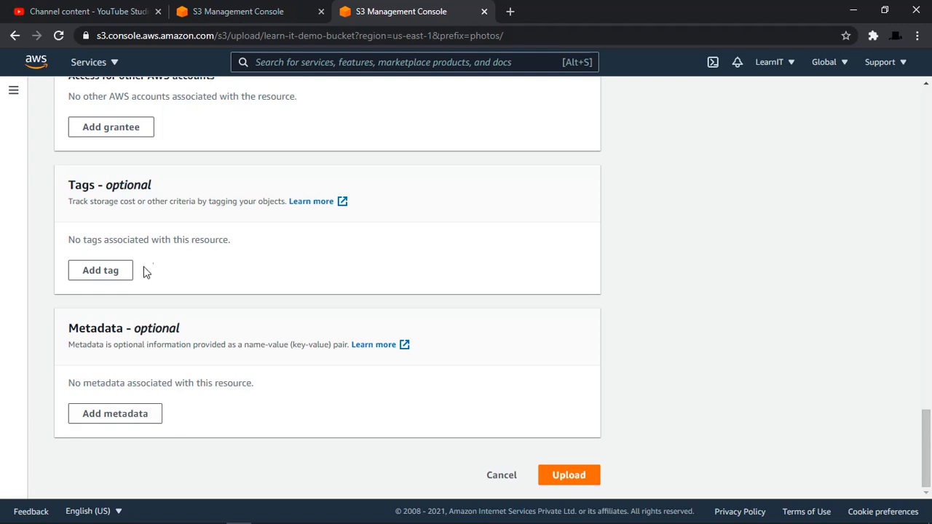
click(138, 414)
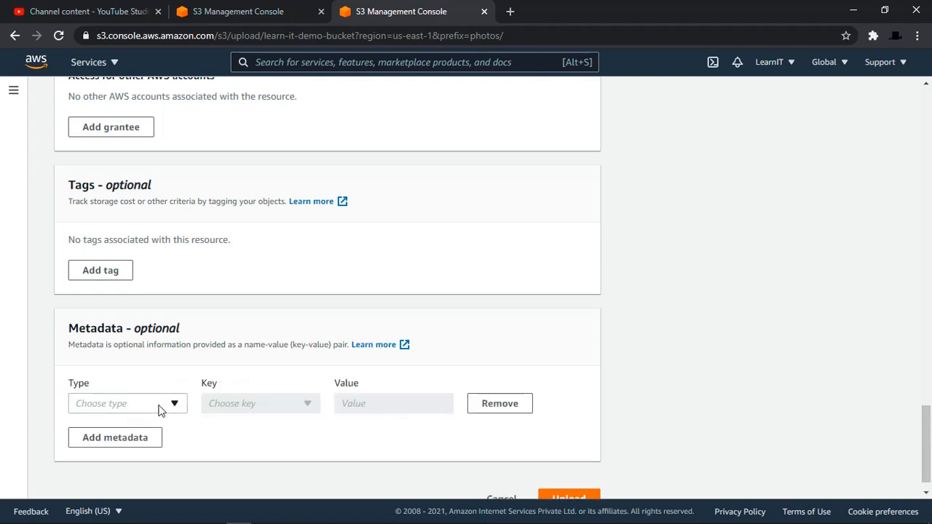
click(160, 406)
click(138, 431)
click(260, 403)
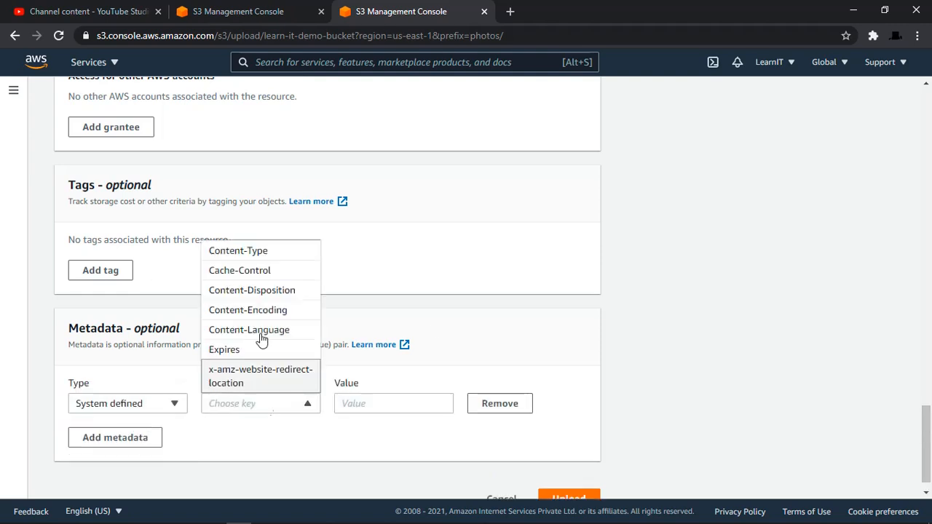
click(251, 252)
click(373, 402)
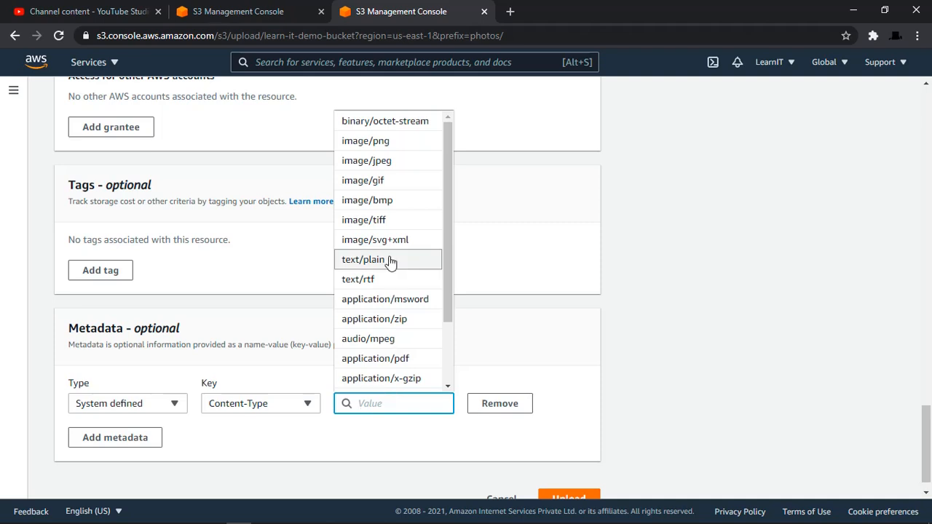
click(376, 166)
scroll(619, 458, down, 1)
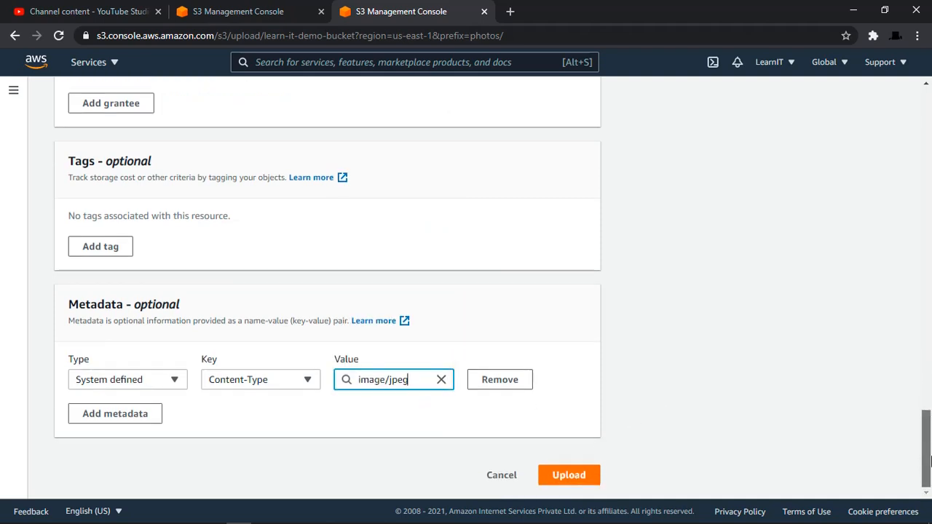
Try to upload thumbnail.JPG to the photos folder and examine the file's status and error details.
click(584, 484)
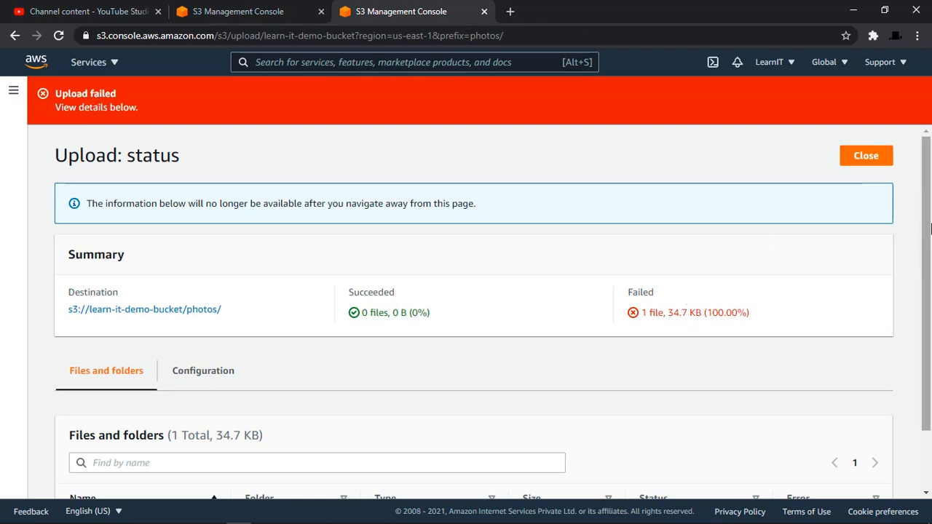
scroll(931, 230, down, 2)
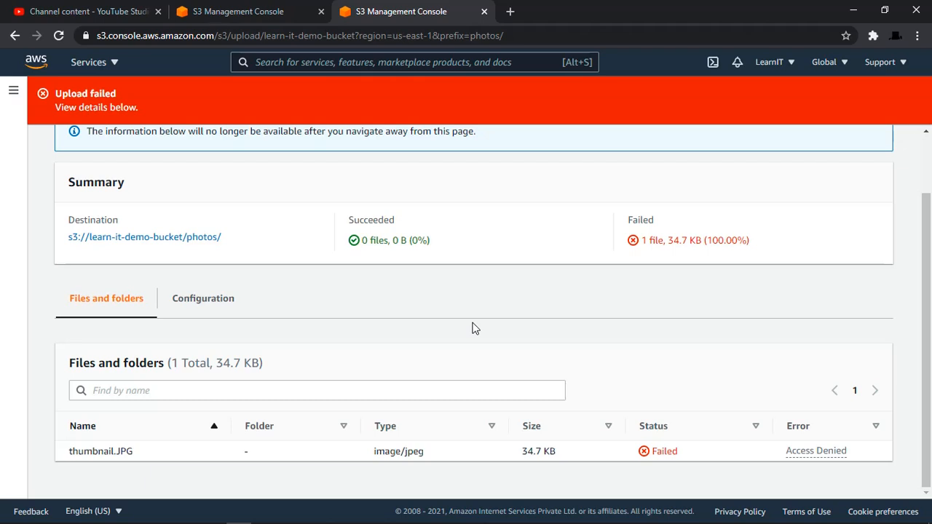
scroll(871, 354, up, 1)
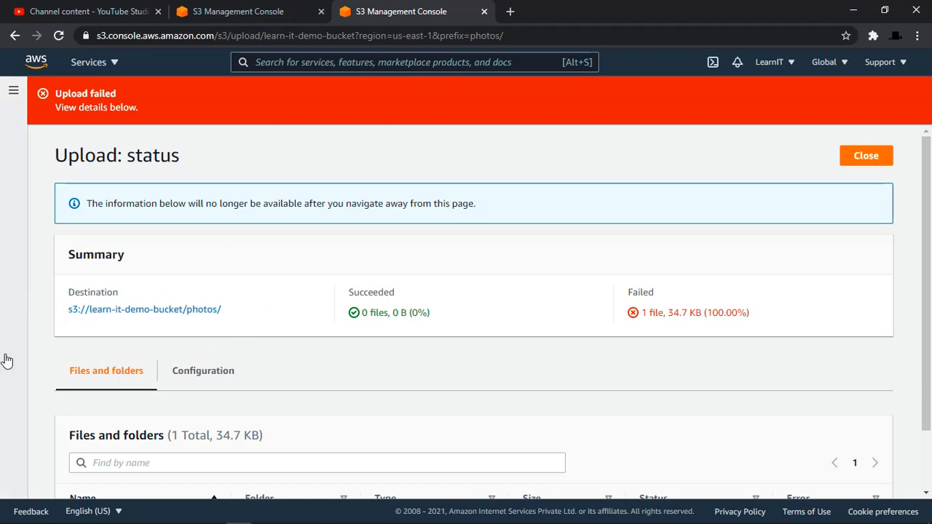
Return to learn-it-demo-bucket and turn off Block all public access, including its four sub-settings, in the bucket's permissions.
click(127, 315)
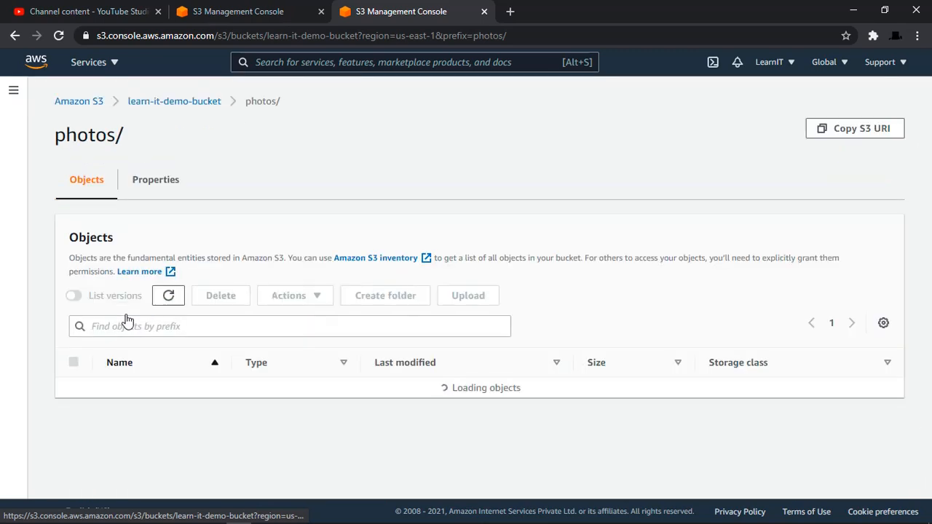
click(167, 103)
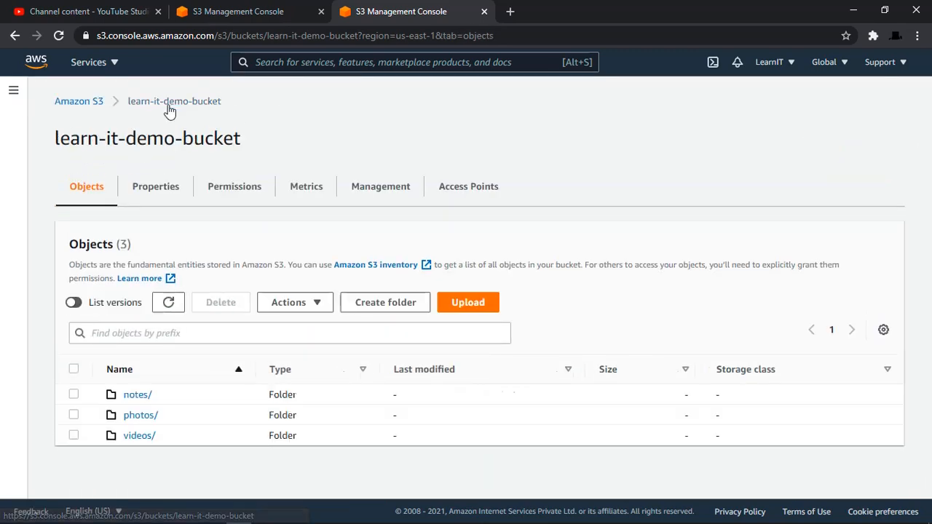
click(233, 190)
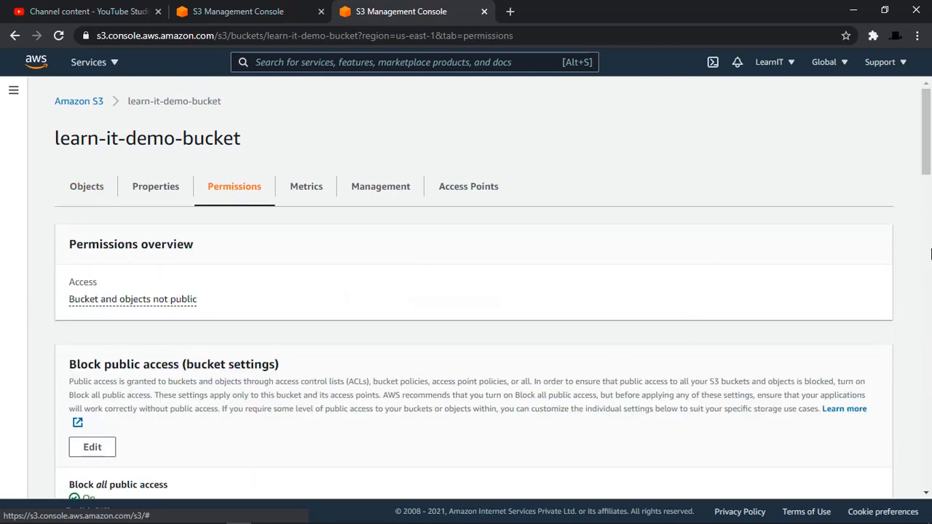
scroll(172, 205, down, 4)
click(94, 166)
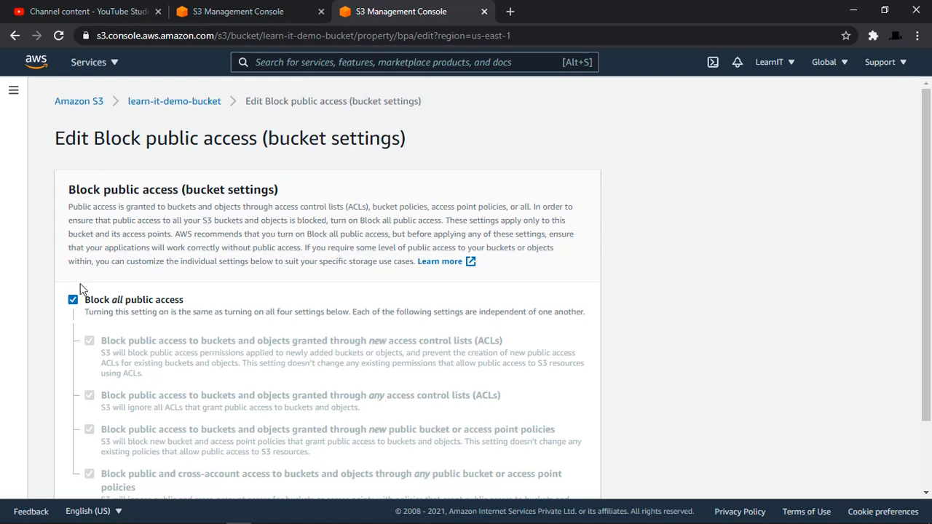
click(73, 300)
scroll(931, 310, down, 2)
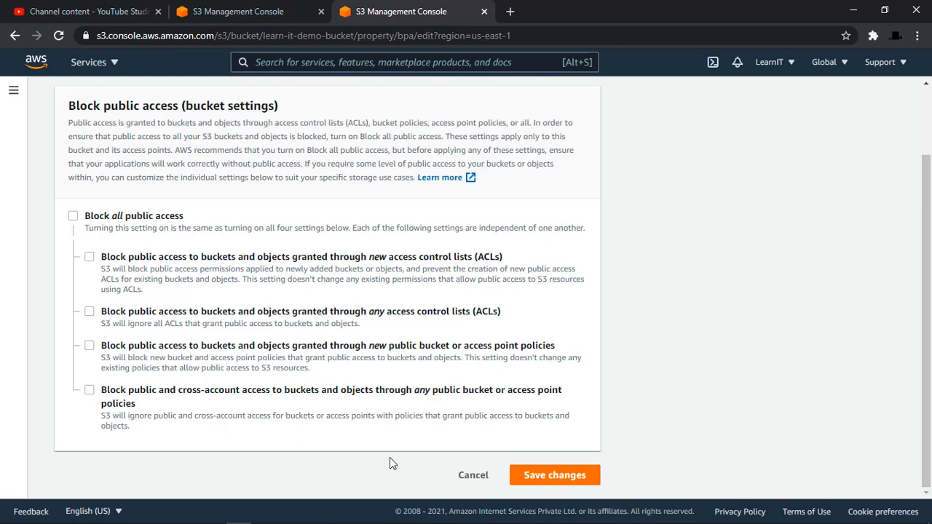
Save the Block public access settings of the bucket, approving the change with the word "confirm".
click(557, 483)
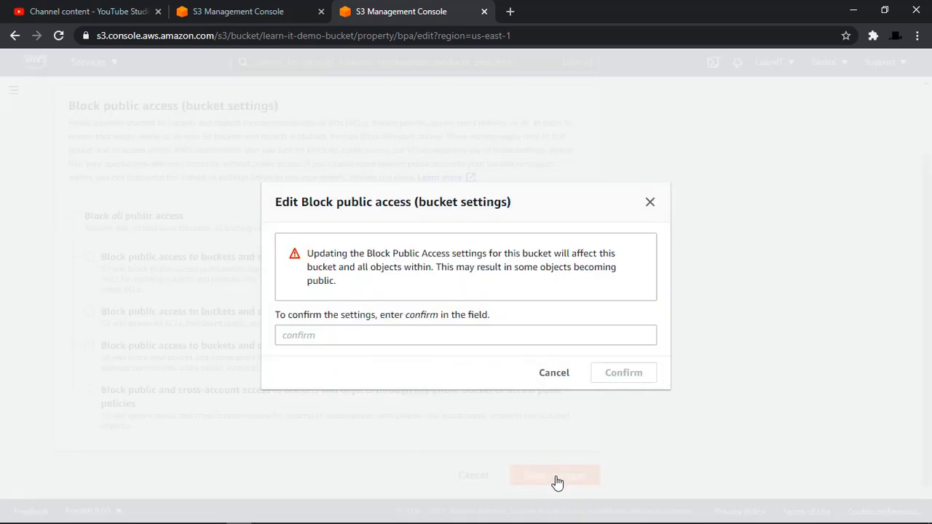
click(304, 338)
text(c)
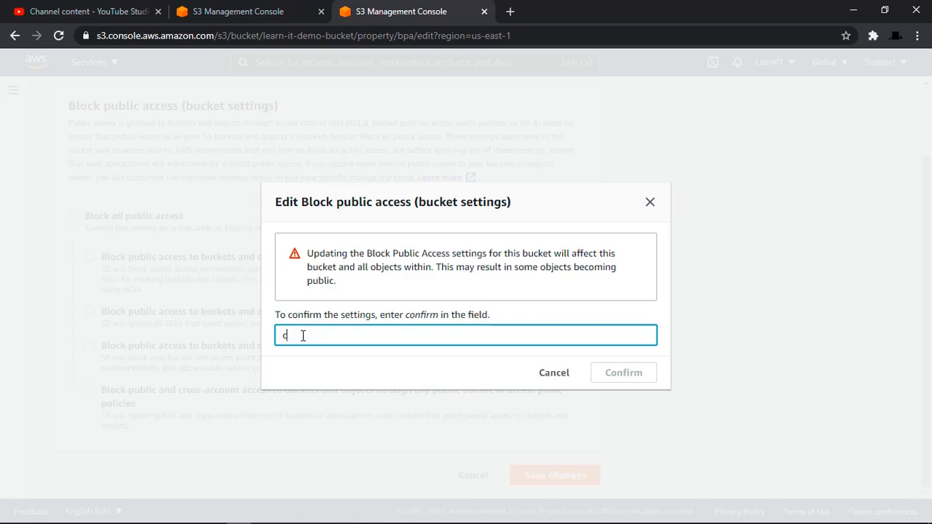
text(onfirm)
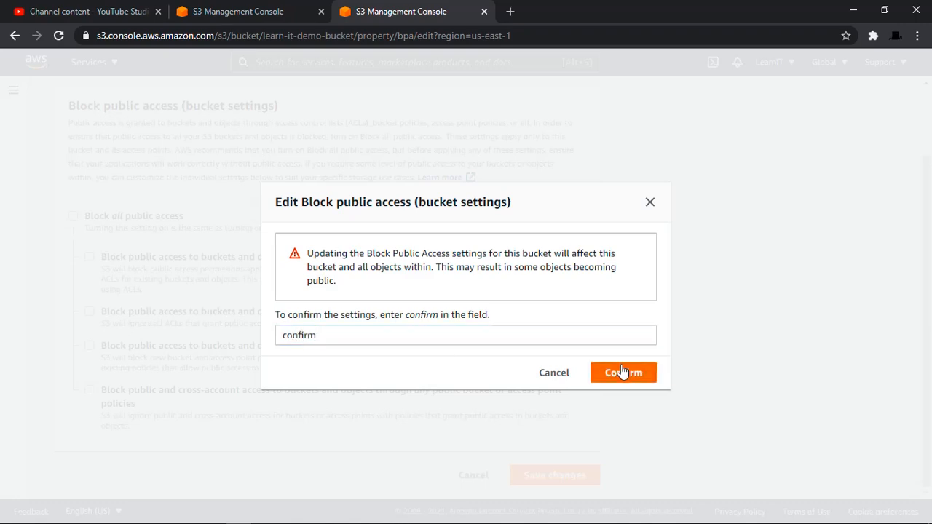
click(622, 373)
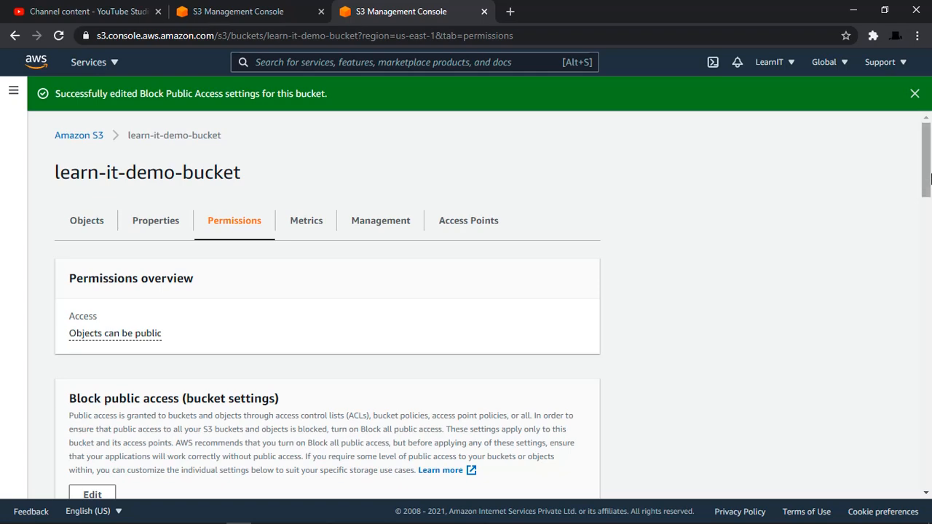
mouse_move(927, 155)
mouse_down()
mouse_move(927, 284)
mouse_move(926, 153)
mouse_up()
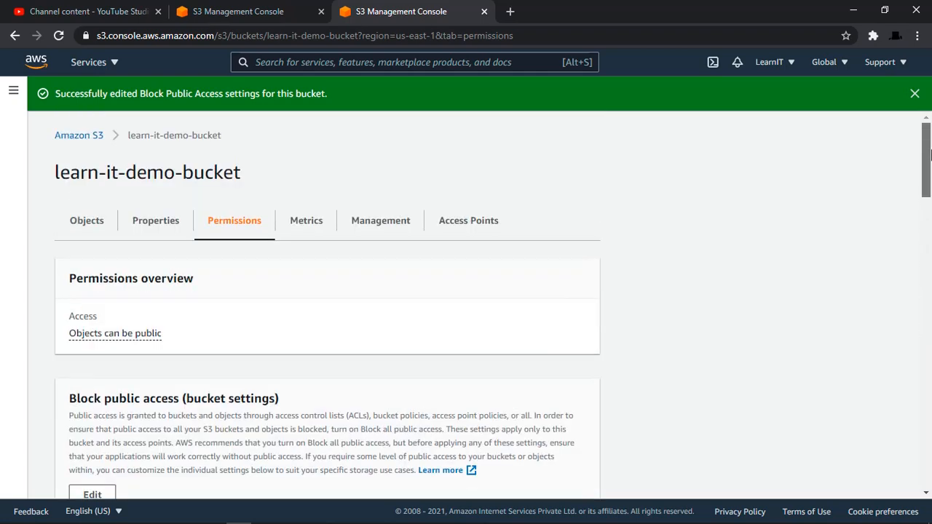
Start an upload to the bucket's photos folder and add thumbnail.JPG from the local s3 folder.
click(82, 228)
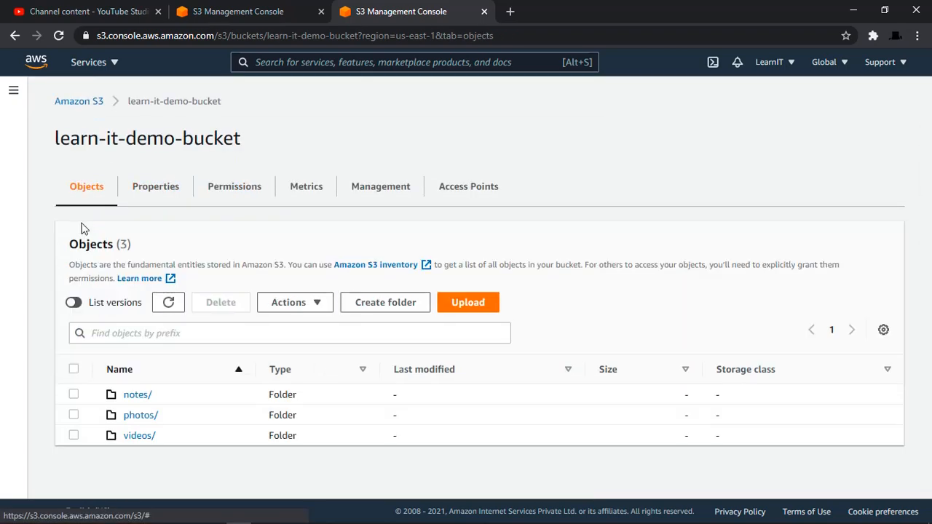
click(135, 415)
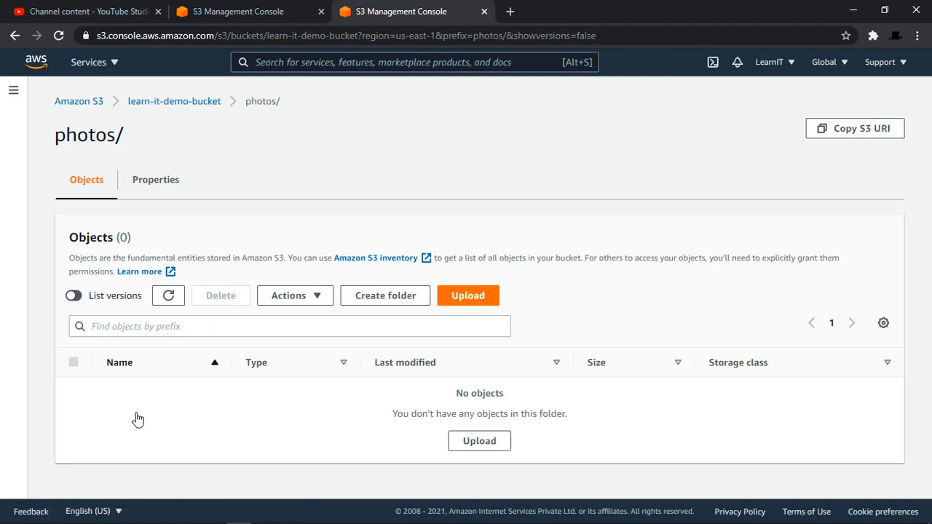
click(480, 443)
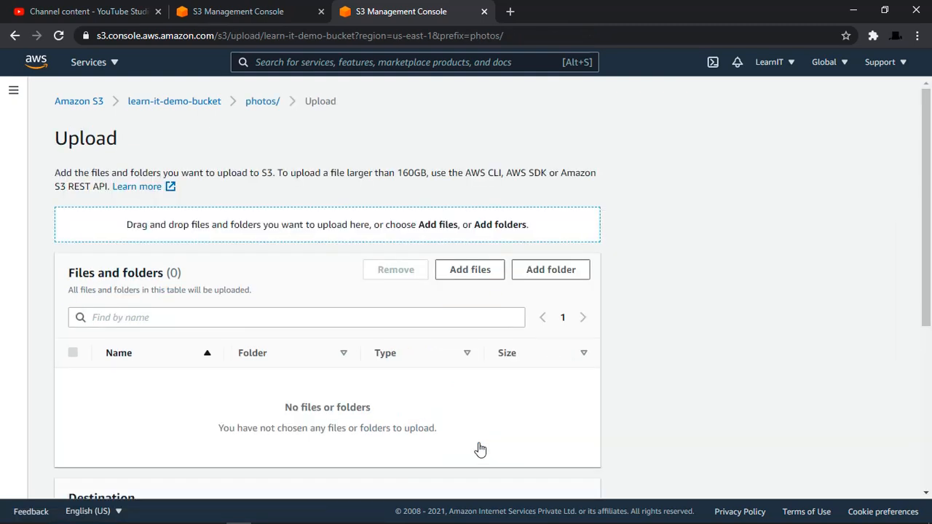
click(479, 271)
click(235, 130)
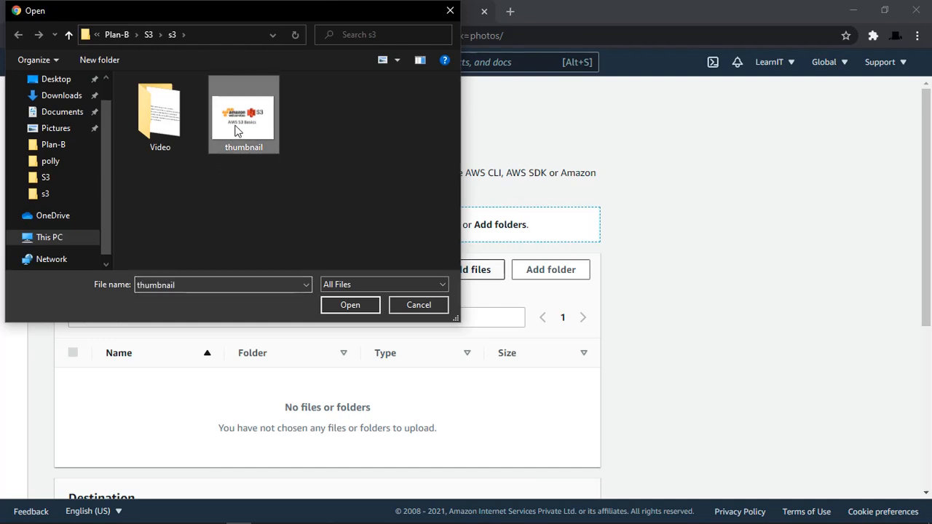
click(350, 305)
In the additional upload options, give Everyone (public access) read permission on objects and object ACL, and acknowledge the effects on the specified objects.
scroll(738, 335, down, 3)
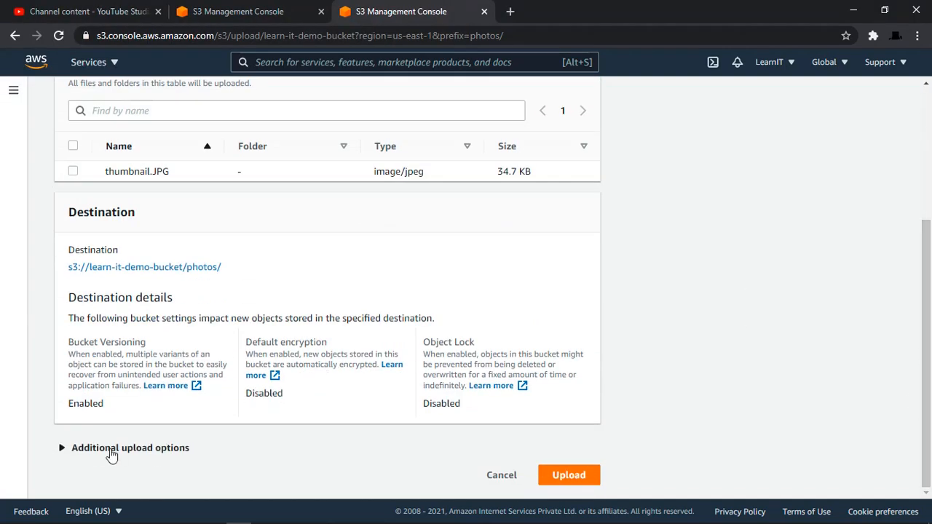
click(72, 450)
drag(929, 167, 926, 259)
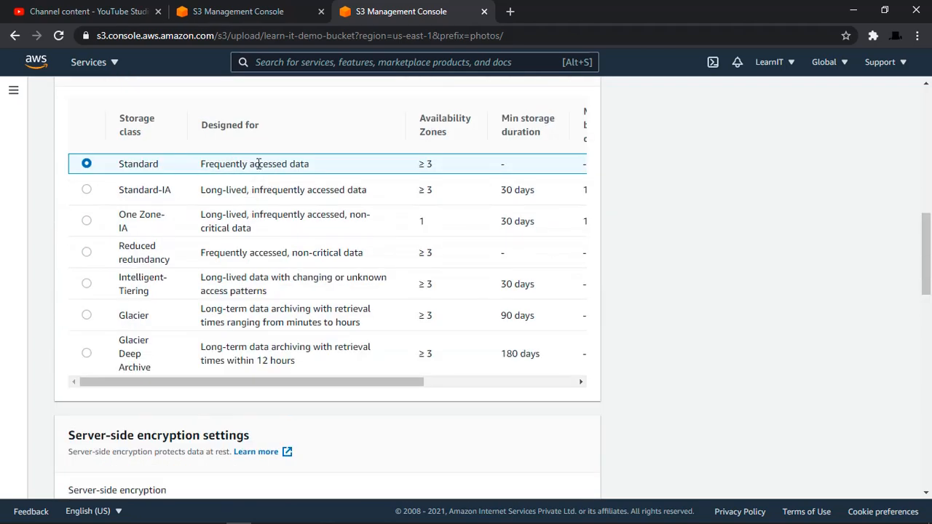
scroll(350, 304, down, 3)
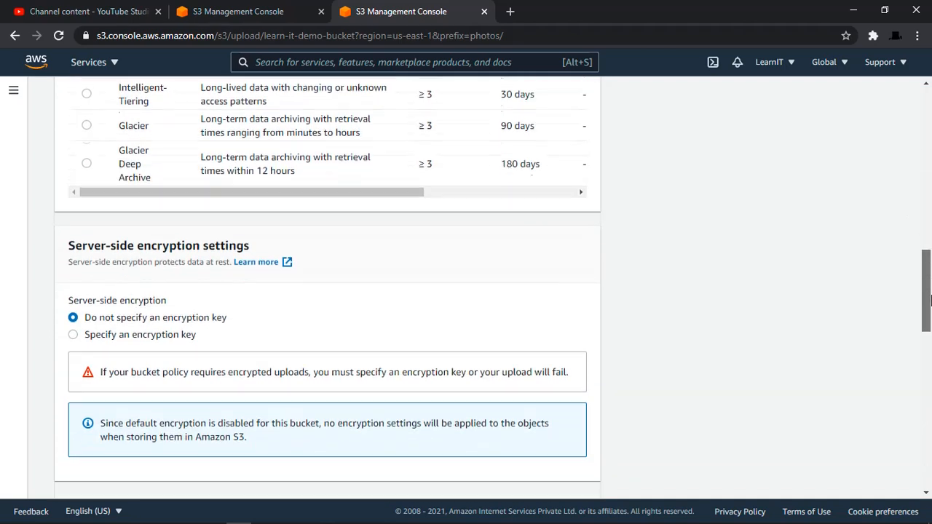
drag(927, 281, 928, 363)
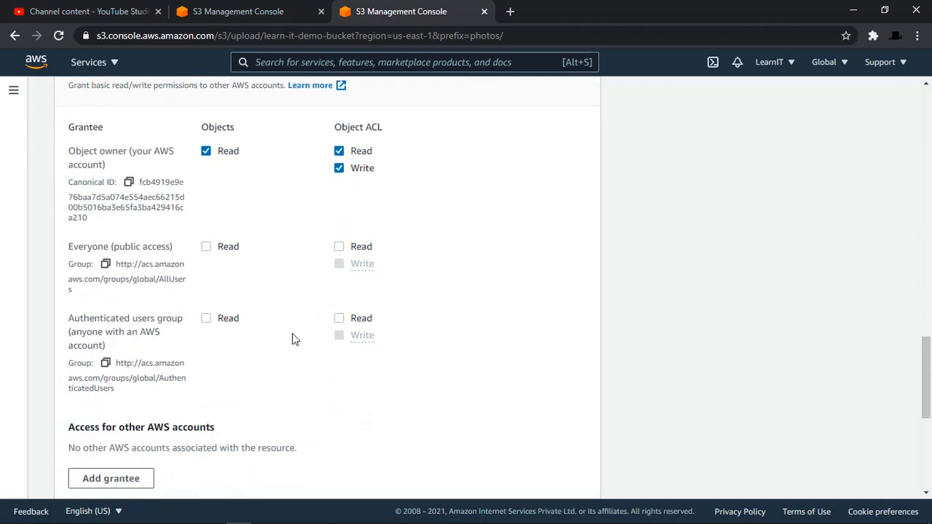
click(206, 247)
click(340, 248)
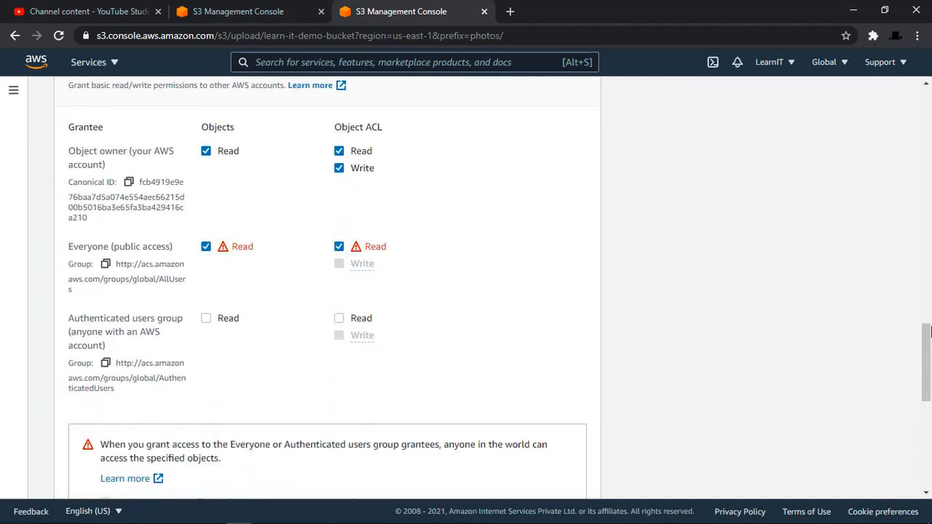
drag(929, 331, 928, 373)
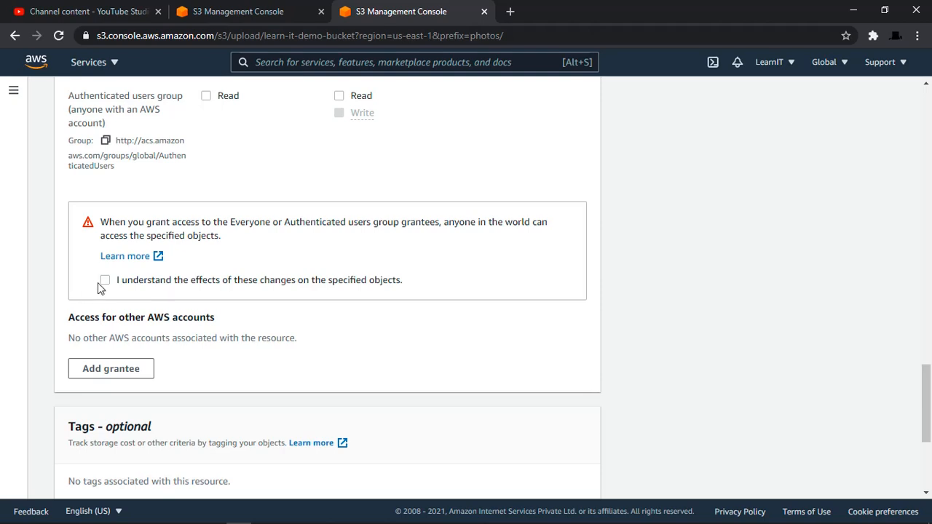
drag(929, 395, 931, 441)
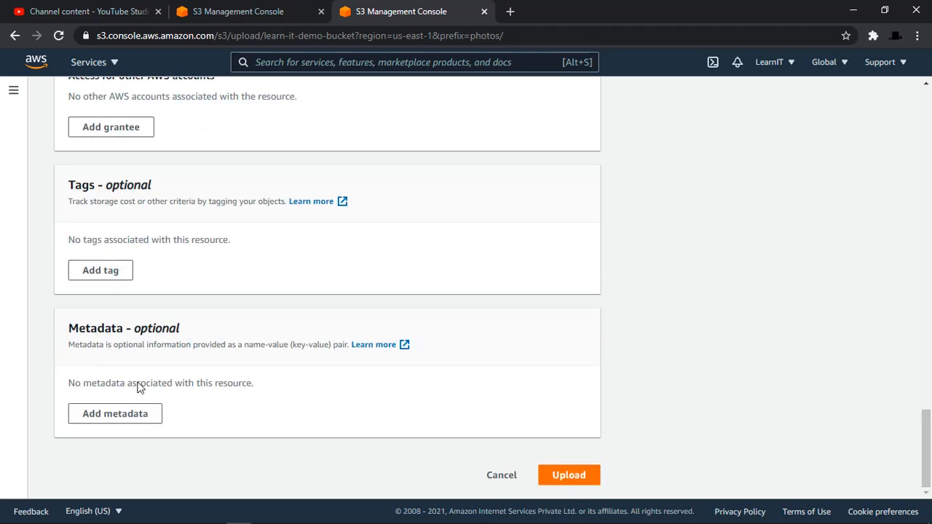
Add a system-defined metadata entry with the key Content-Type and the value image/jpeg.
click(137, 416)
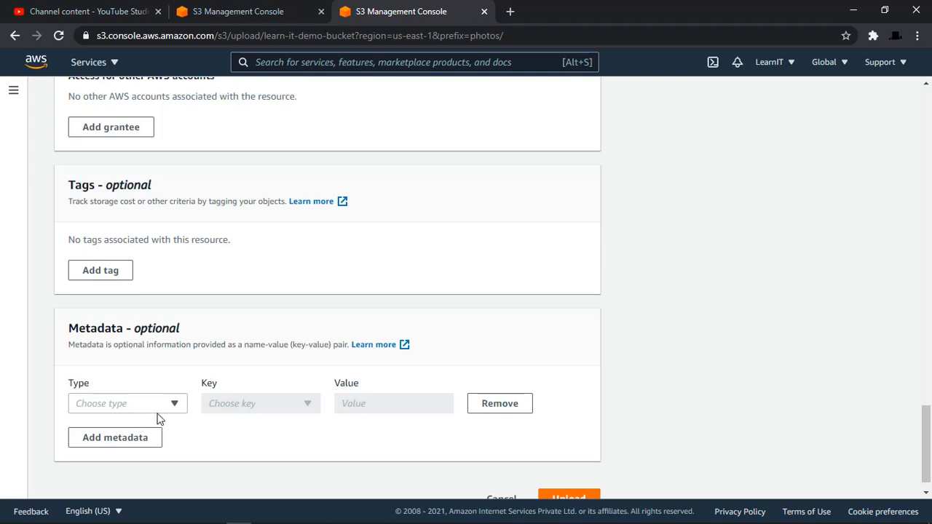
click(158, 412)
click(135, 424)
click(282, 408)
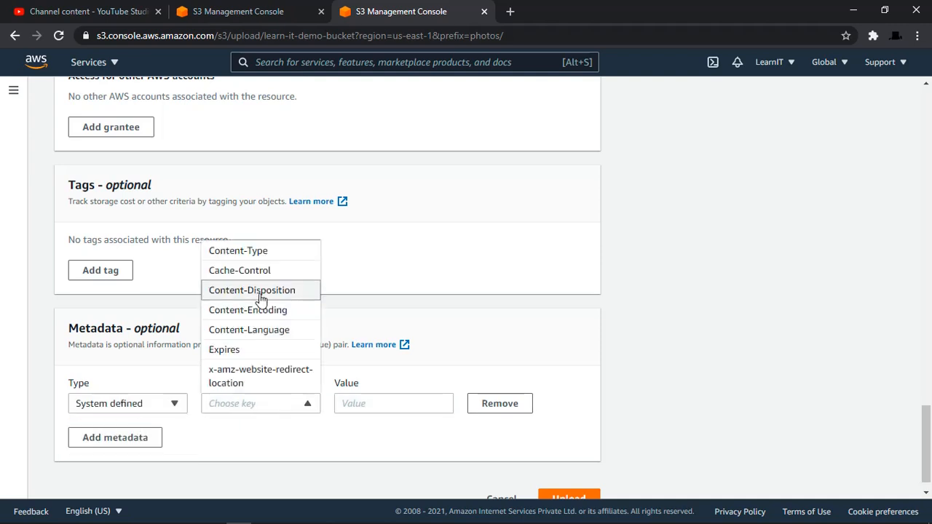
click(252, 254)
click(364, 402)
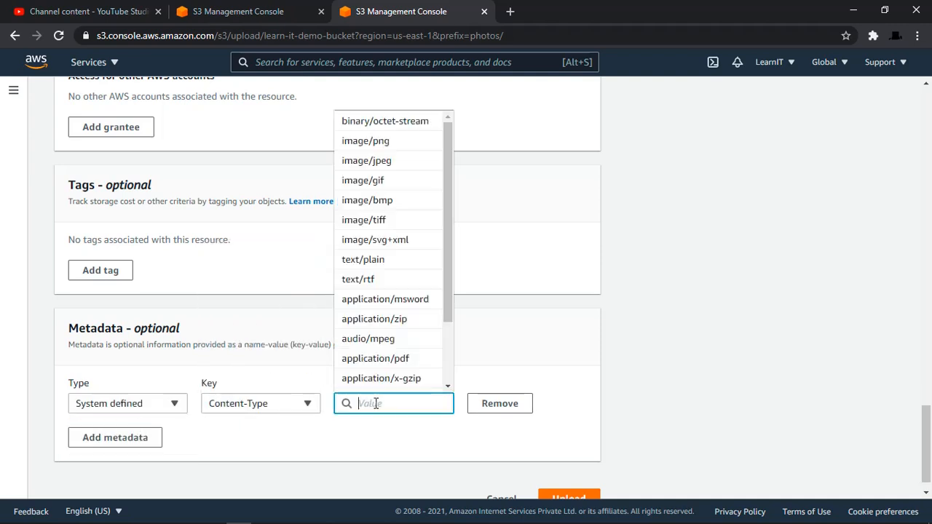
click(383, 162)
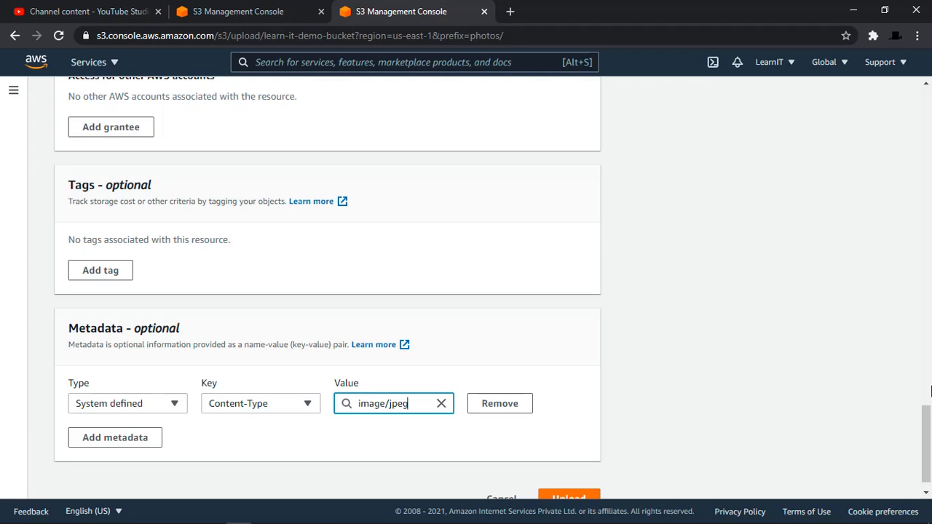
Upload thumbnail.JPG to the photos folder and check the file's upload status.
scroll(930, 391, down, 1)
click(591, 483)
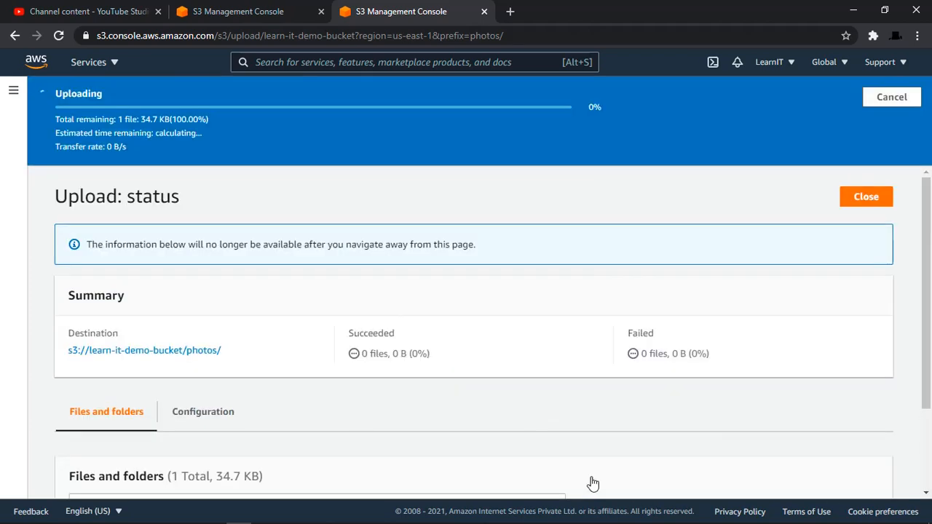
scroll(931, 318, down, 1)
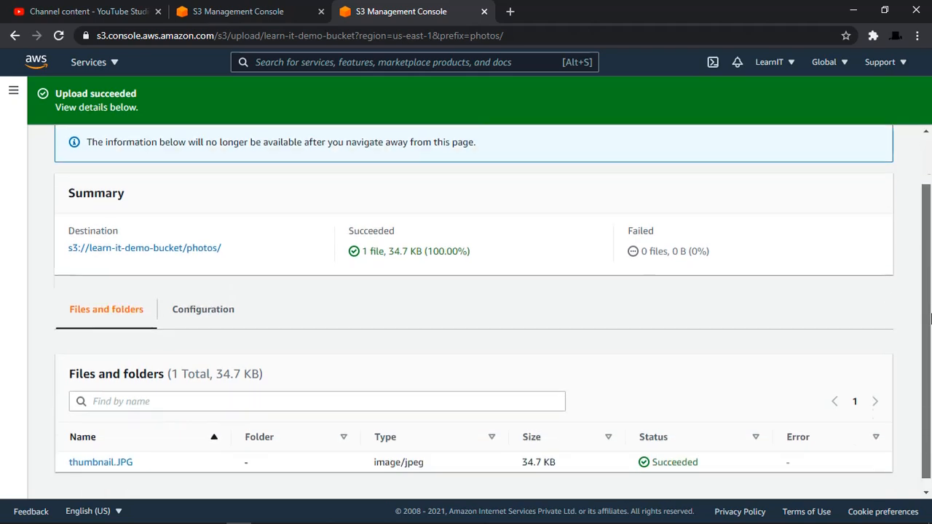
scroll(930, 318, down, 1)
Open the details of the uploaded thumbnail.JPG and view the image through its object URL.
click(97, 453)
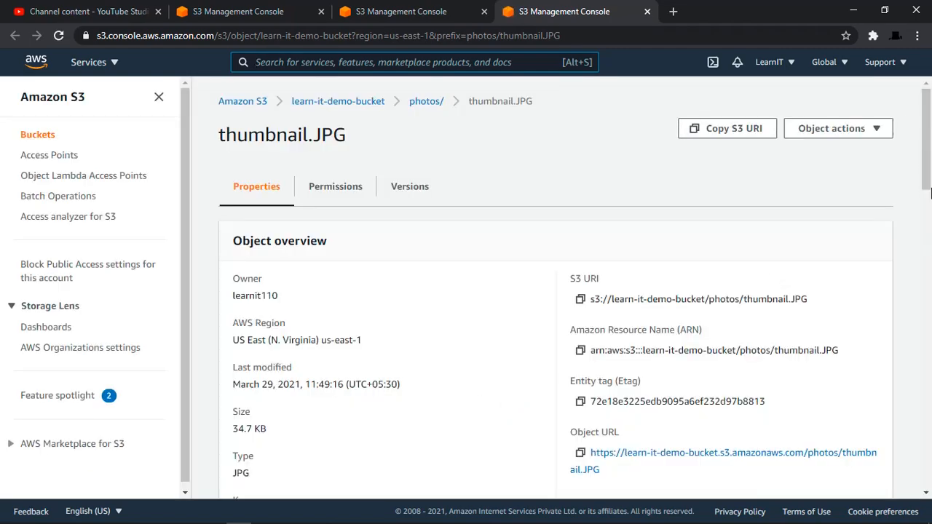
scroll(930, 191, down, 3)
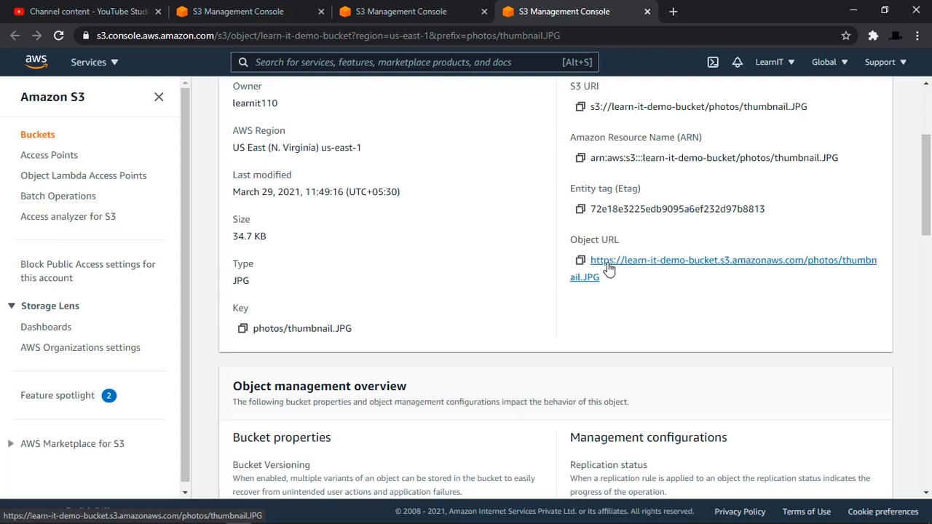
click(609, 269)
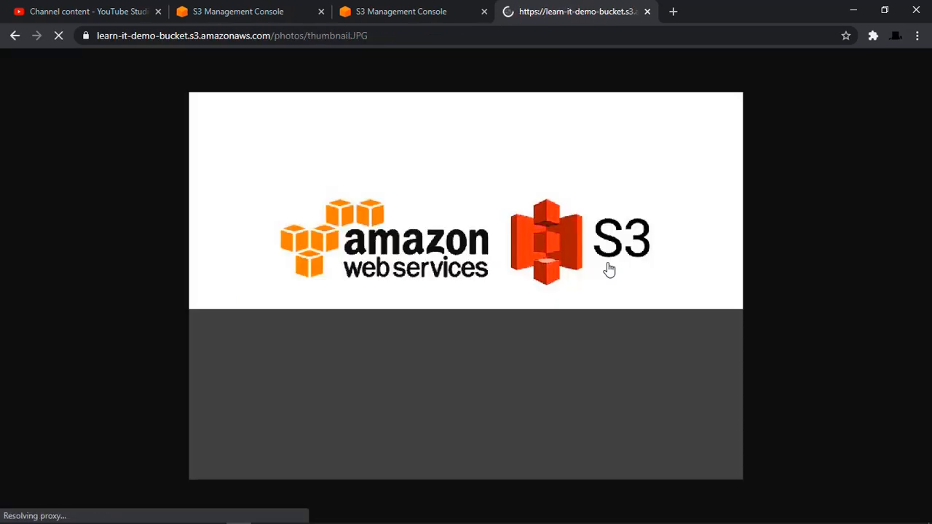